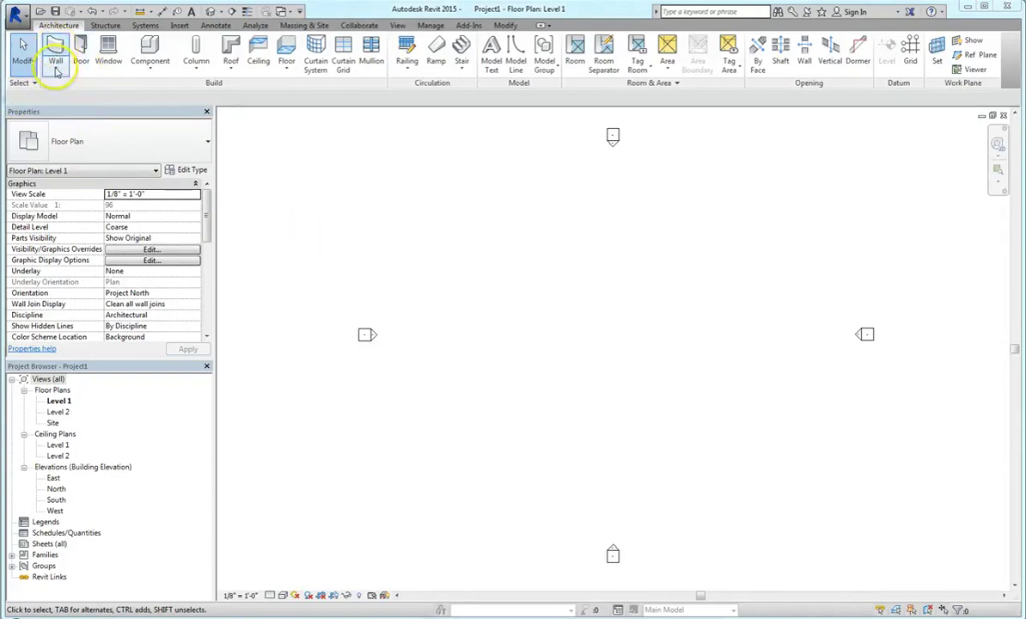
- Place Generic - 8" walls as a 54' by 48' rectangle near the Level 1 plan centre
{"action": "left_click", "coordinate": [56, 71]}
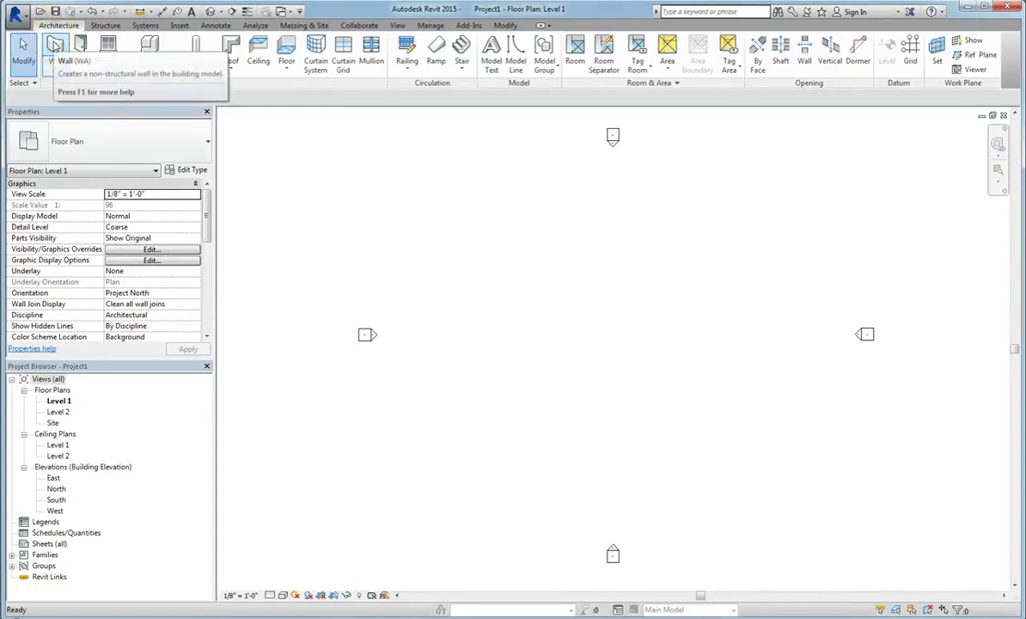
{"action": "left_click", "coordinate": [54, 45]}
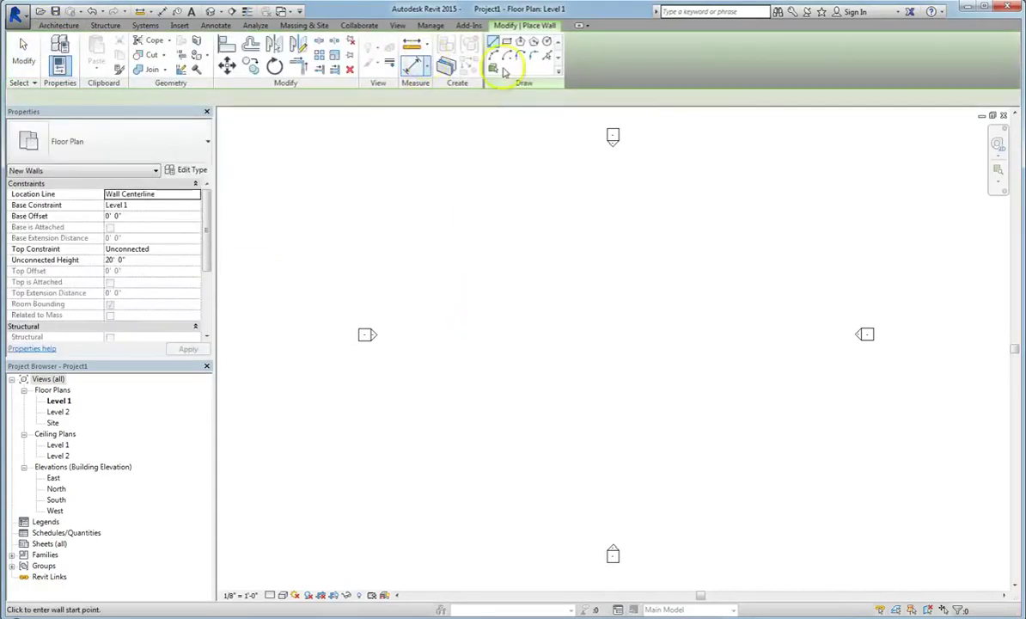
{"action": "left_click", "coordinate": [507, 43]}
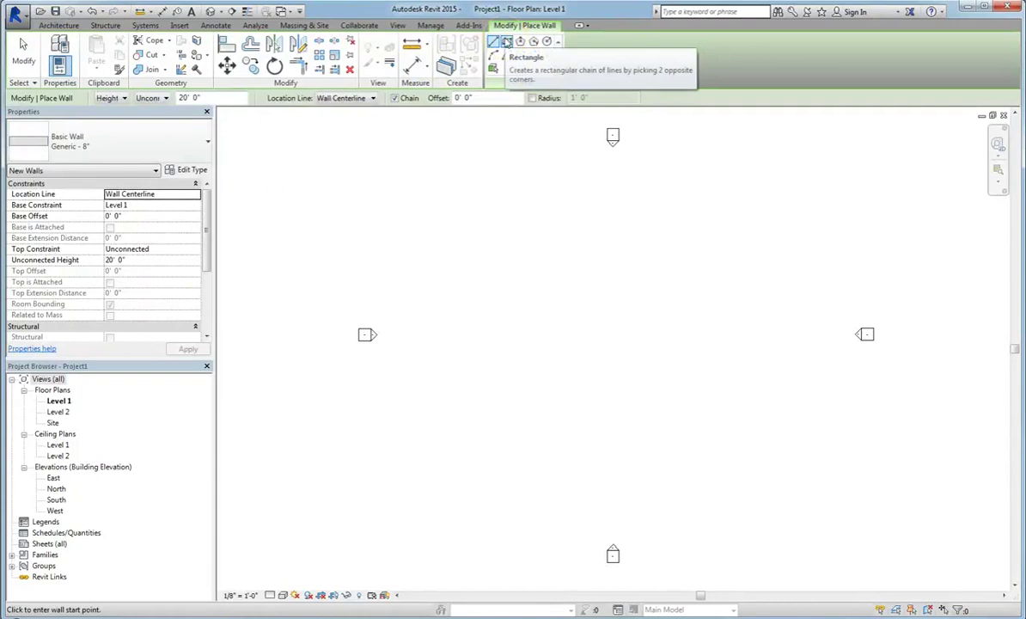
{"action": "left_click", "coordinate": [507, 43]}
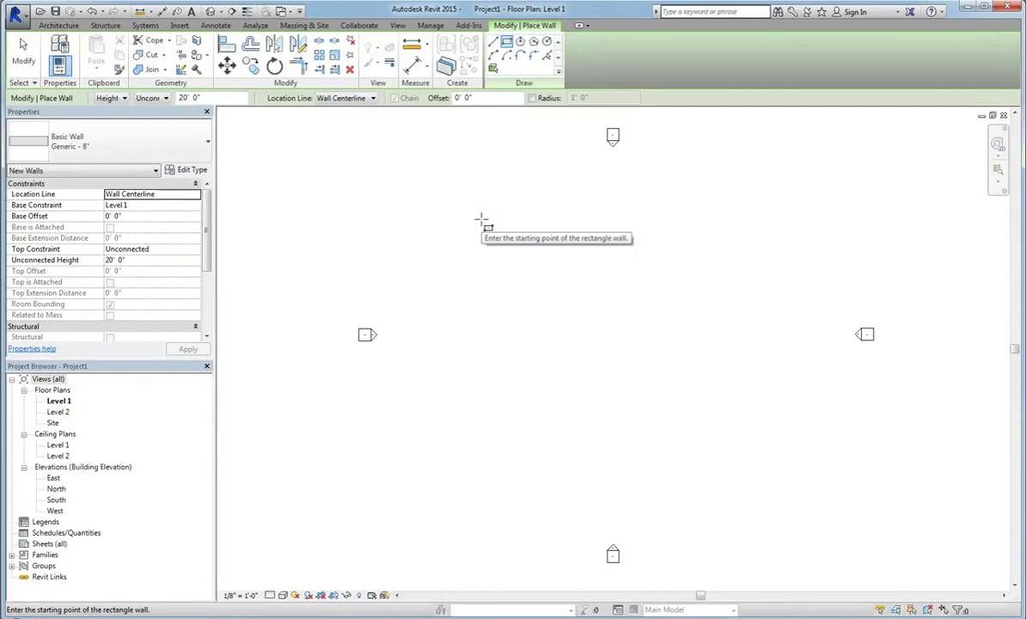
{"action": "left_click", "coordinate": [490, 230]}
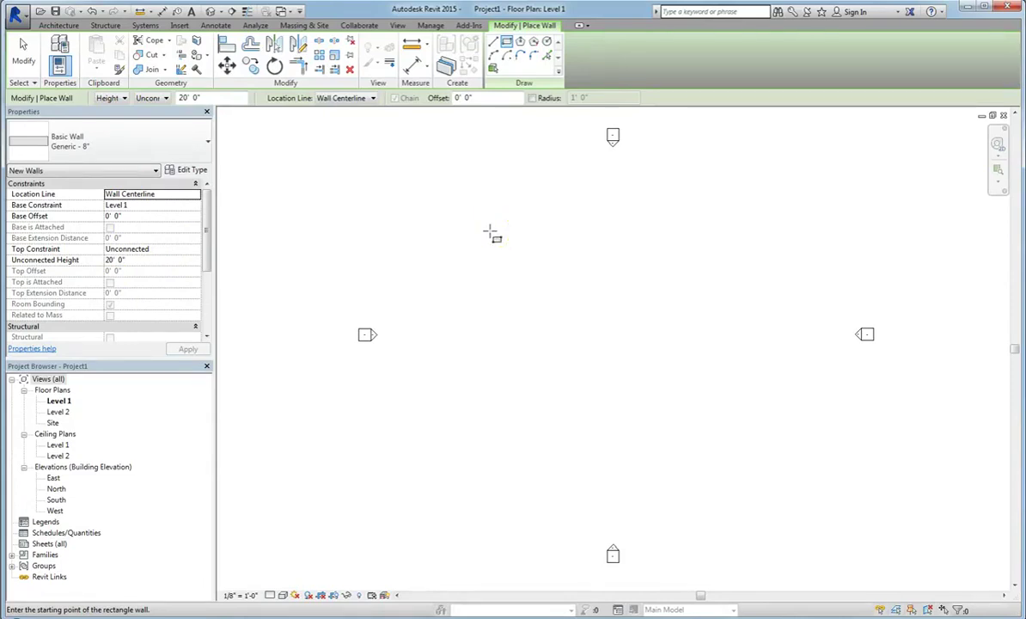
{"action": "left_click", "coordinate": [490, 231]}
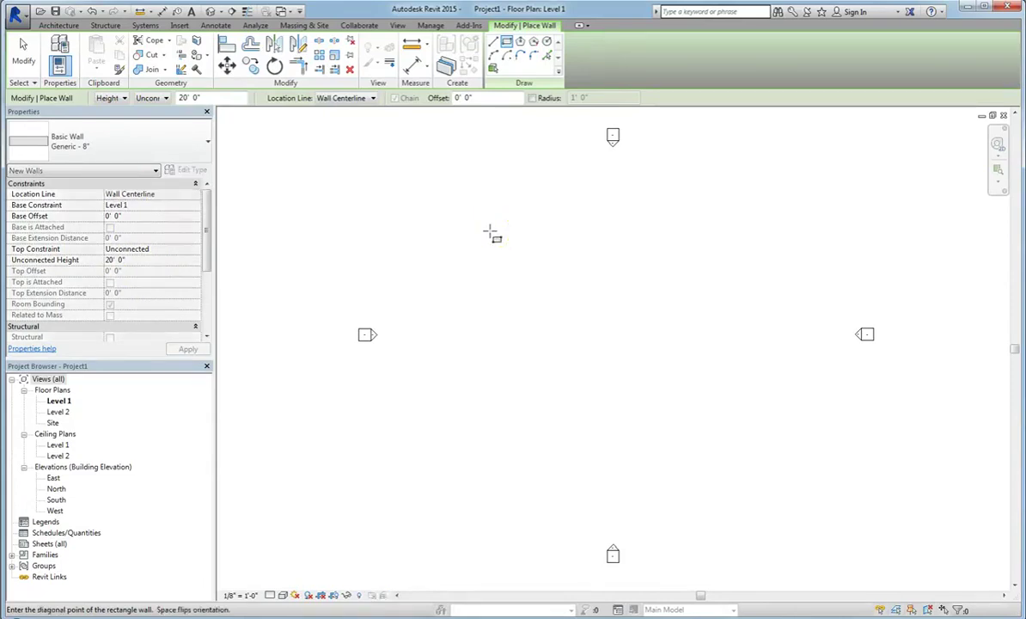
{"action": "left_click", "coordinate": [653, 370]}
- End wall placement, zoom in on the room, deselect the left wall, and show the View ribbon
{"action": "key", "text": "Escape"}
{"action": "key", "text": "Escape"}
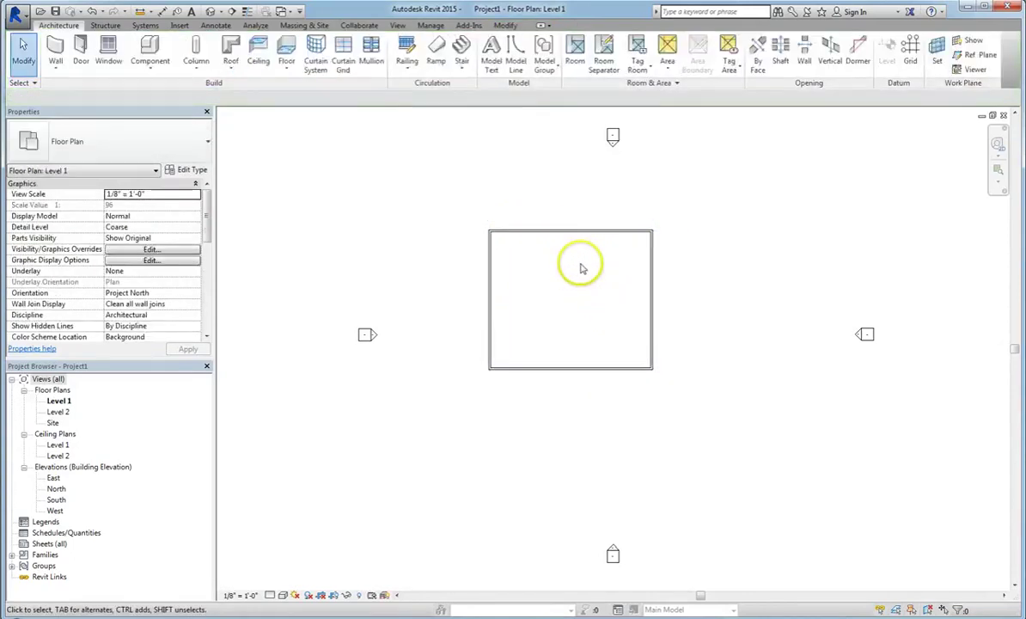
{"action": "scroll", "coordinate": [584, 271], "scroll_direction": "up", "scroll_amount": 5}
{"action": "scroll", "coordinate": [388, 290], "scroll_direction": "up", "scroll_amount": 1}
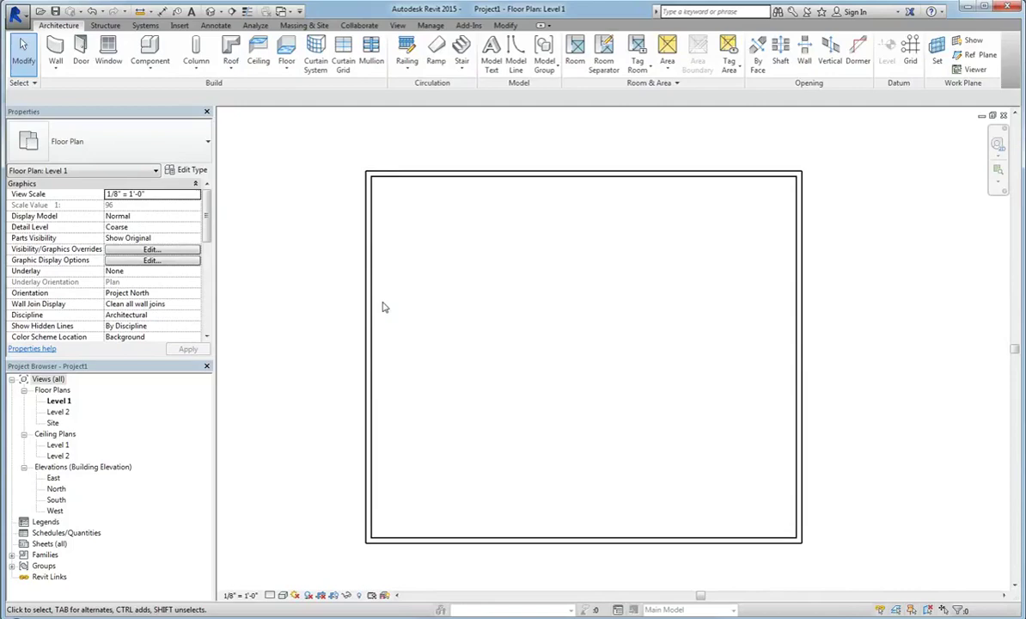
{"action": "left_click", "coordinate": [369, 288]}
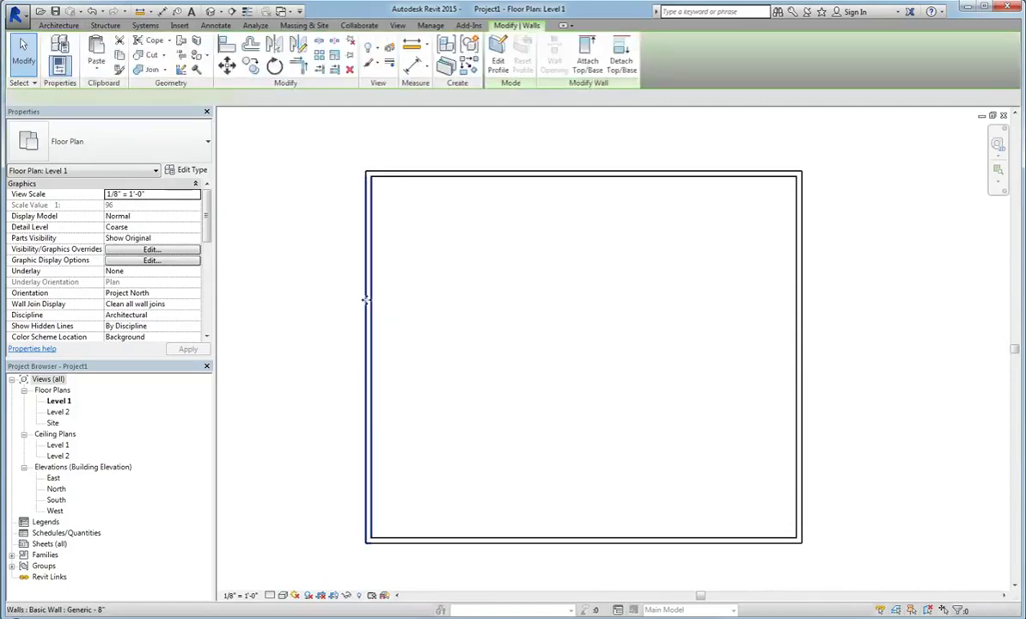
{"action": "key", "text": "Escape"}
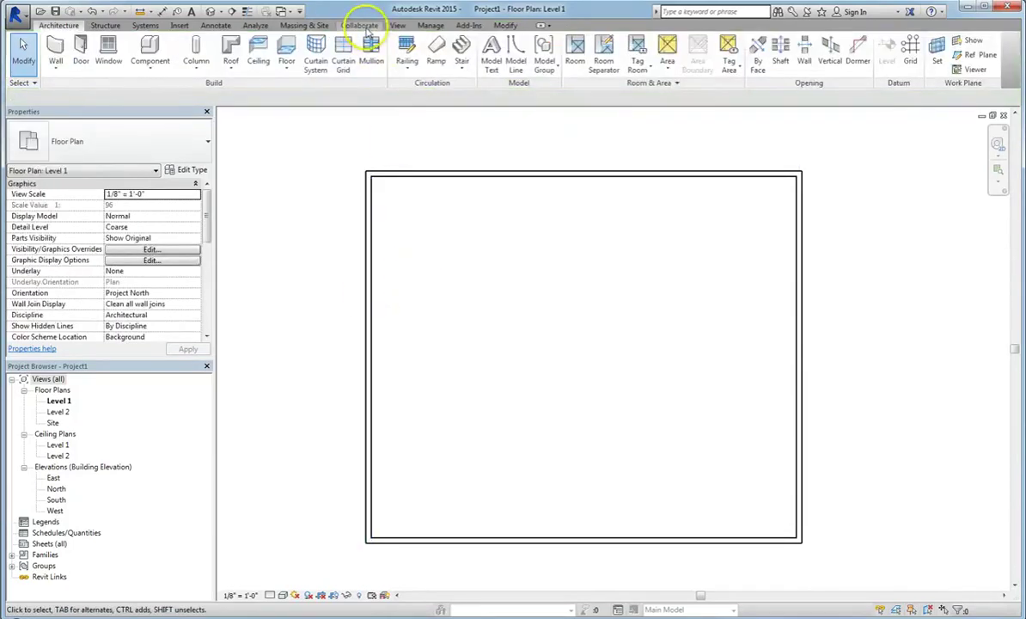
{"action": "left_click", "coordinate": [398, 25]}
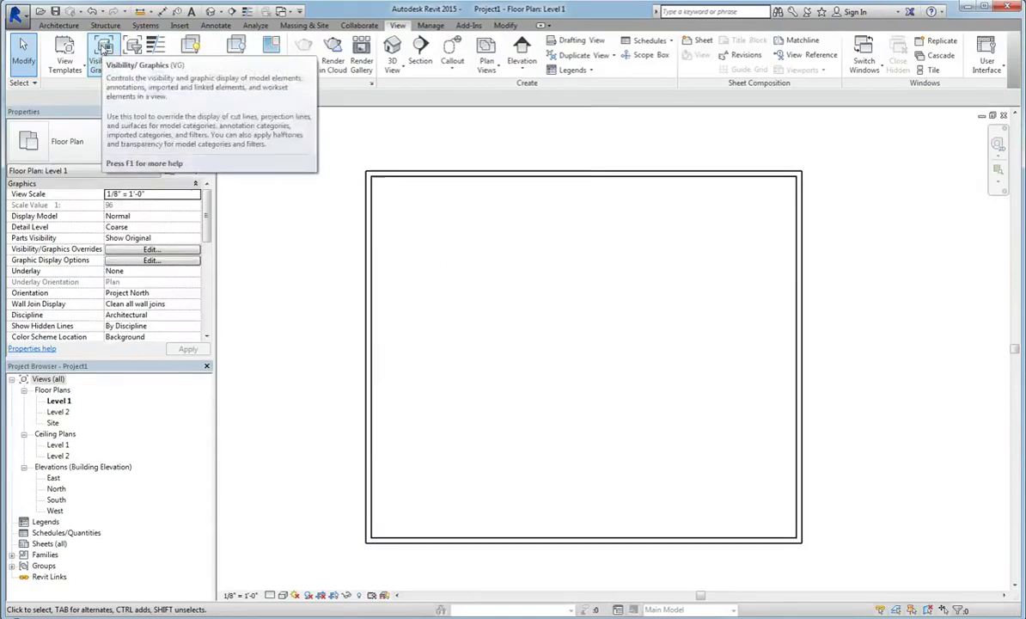
- In Visibility/Graphics, set the Walls category cut lines colour to red
{"action": "left_click", "coordinate": [104, 48]}
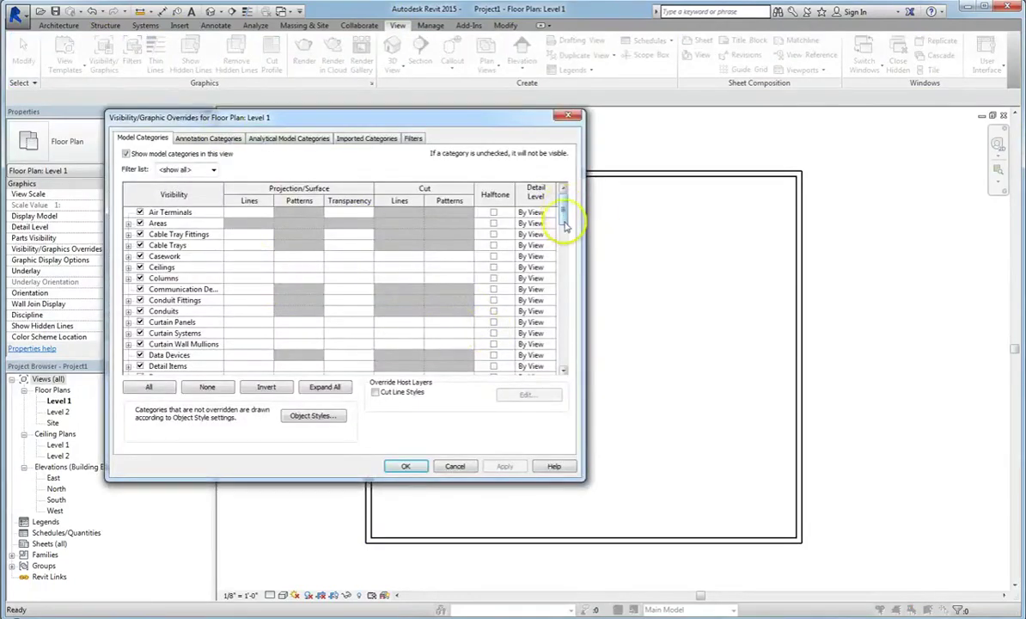
{"action": "left_click_drag", "start_coordinate": [566, 226], "coordinate": [572, 353]}
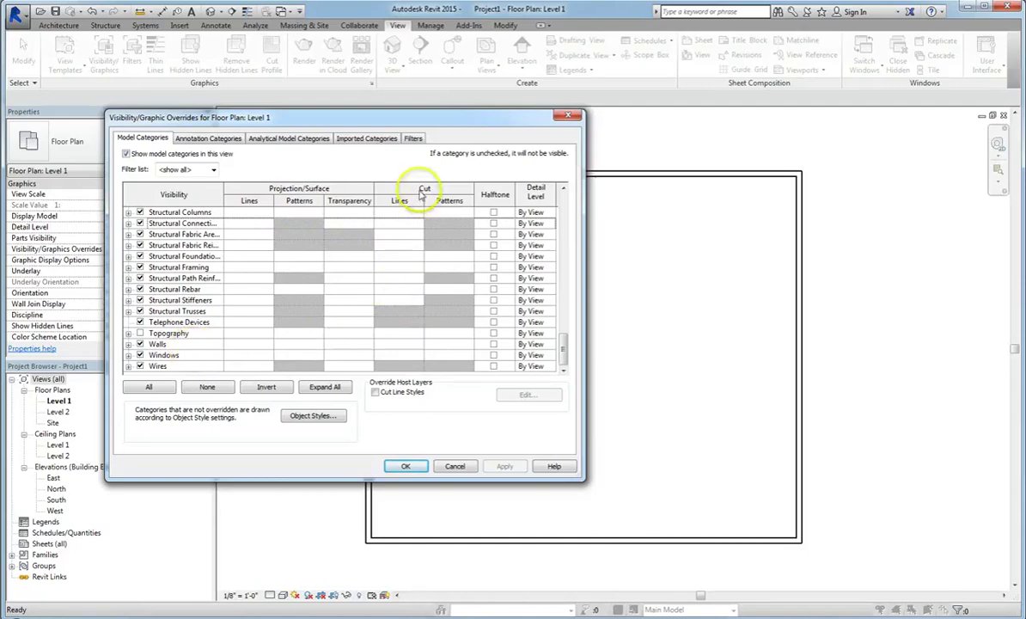
{"action": "left_click", "coordinate": [411, 345]}
{"action": "left_click", "coordinate": [398, 342]}
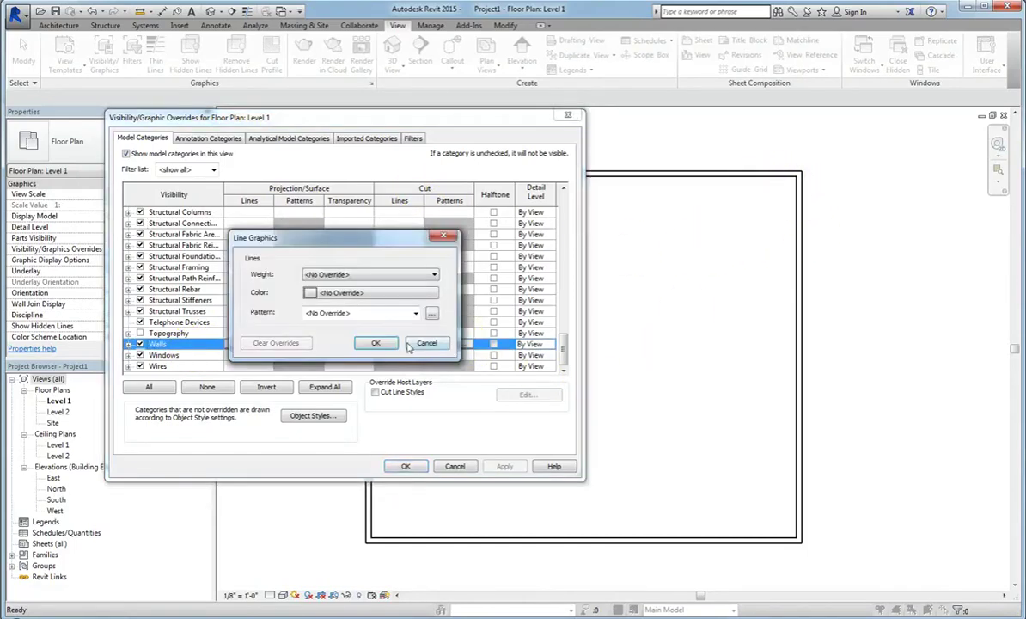
{"action": "left_click", "coordinate": [342, 297]}
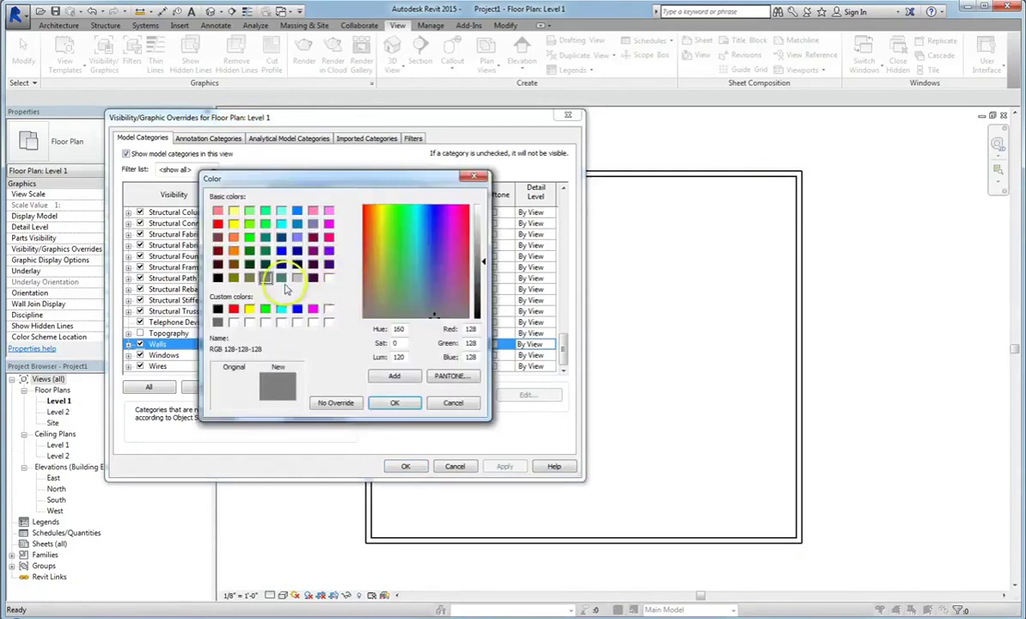
{"action": "left_click", "coordinate": [233, 308]}
{"action": "left_click", "coordinate": [394, 403]}
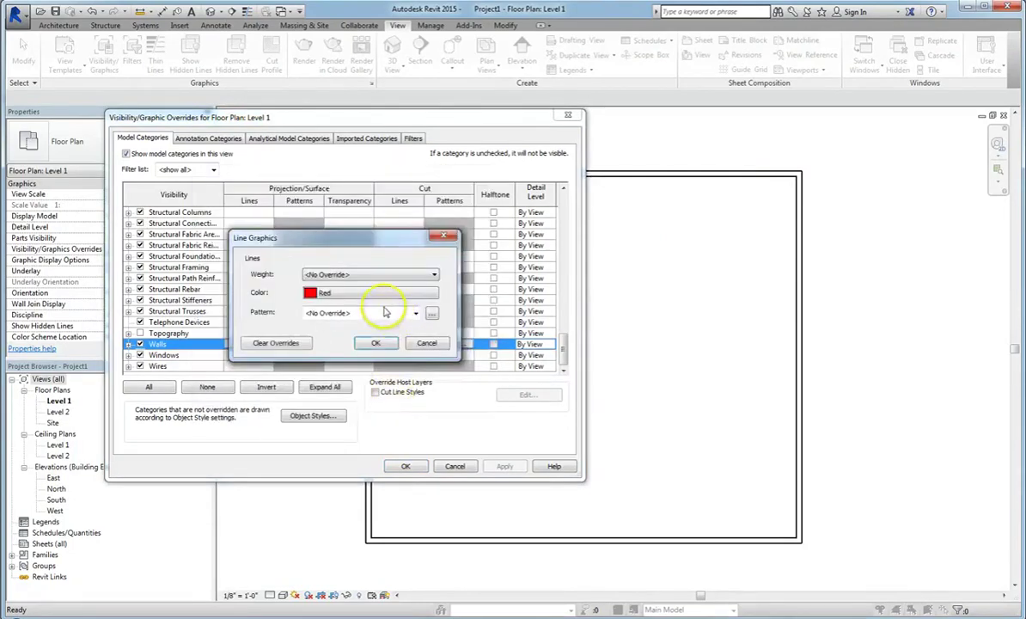
{"action": "left_click", "coordinate": [383, 311]}
{"action": "scroll", "coordinate": [382, 312], "scroll_direction": "down", "scroll_amount": 2}
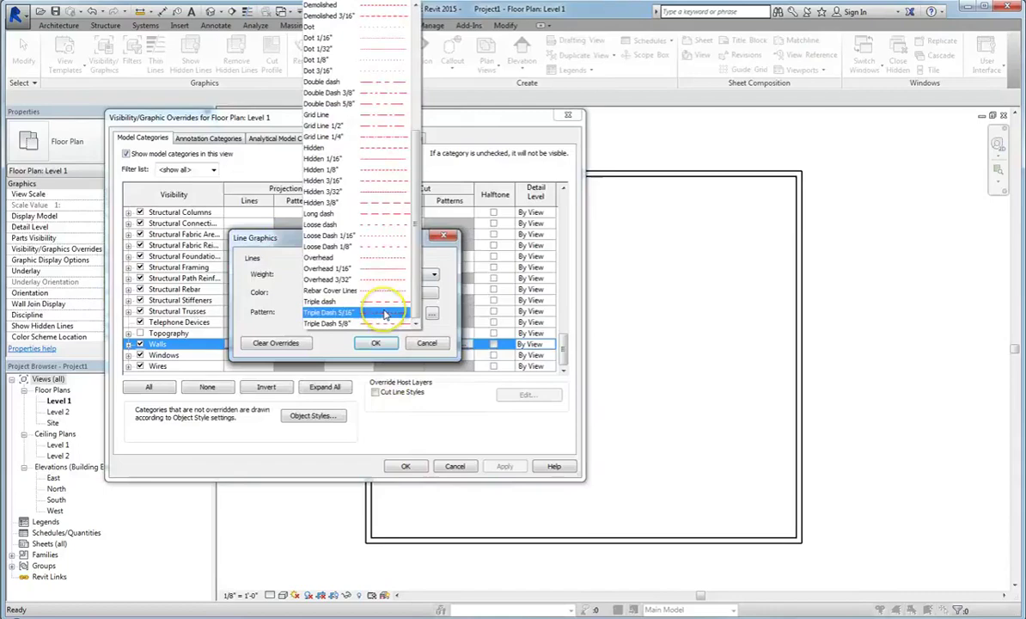
{"action": "scroll", "coordinate": [384, 314], "scroll_direction": "down", "scroll_amount": 2}
{"action": "scroll", "coordinate": [384, 315], "scroll_direction": "up", "scroll_amount": 3}
{"action": "left_click", "coordinate": [384, 312]}
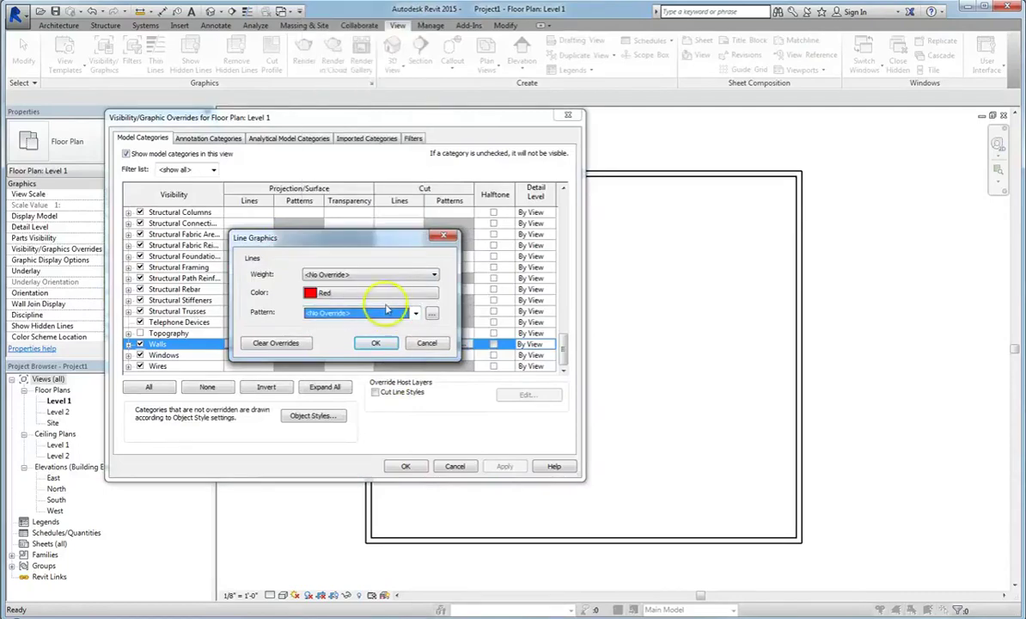
{"action": "left_click", "coordinate": [376, 343]}
- Give the Walls cut patterns a red Solid fill override and apply it
{"action": "left_click", "coordinate": [442, 344]}
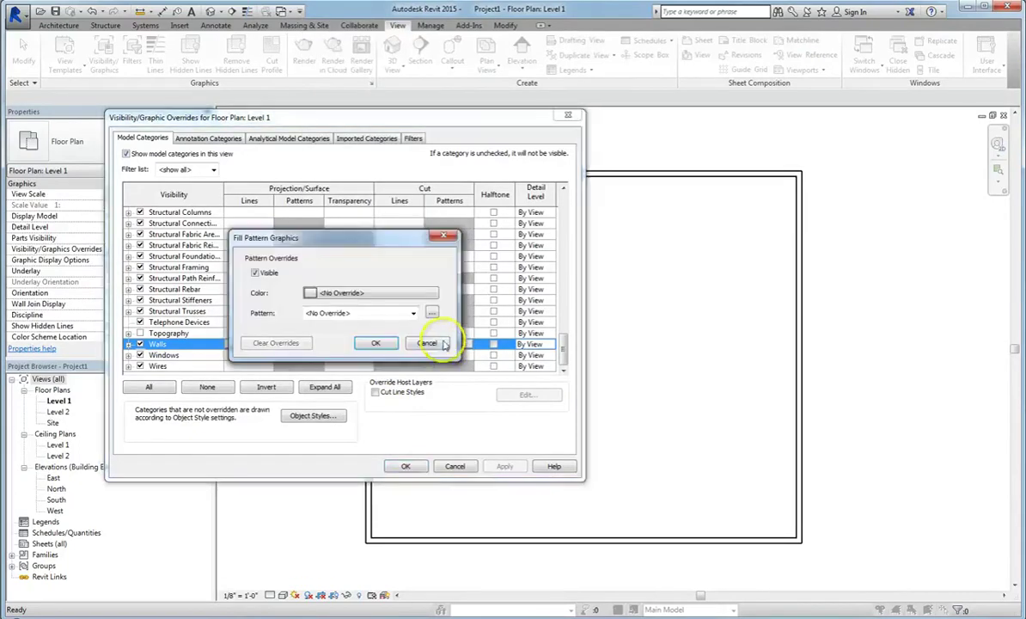
{"action": "left_click", "coordinate": [378, 293]}
{"action": "left_click", "coordinate": [233, 309]}
{"action": "left_click", "coordinate": [379, 406]}
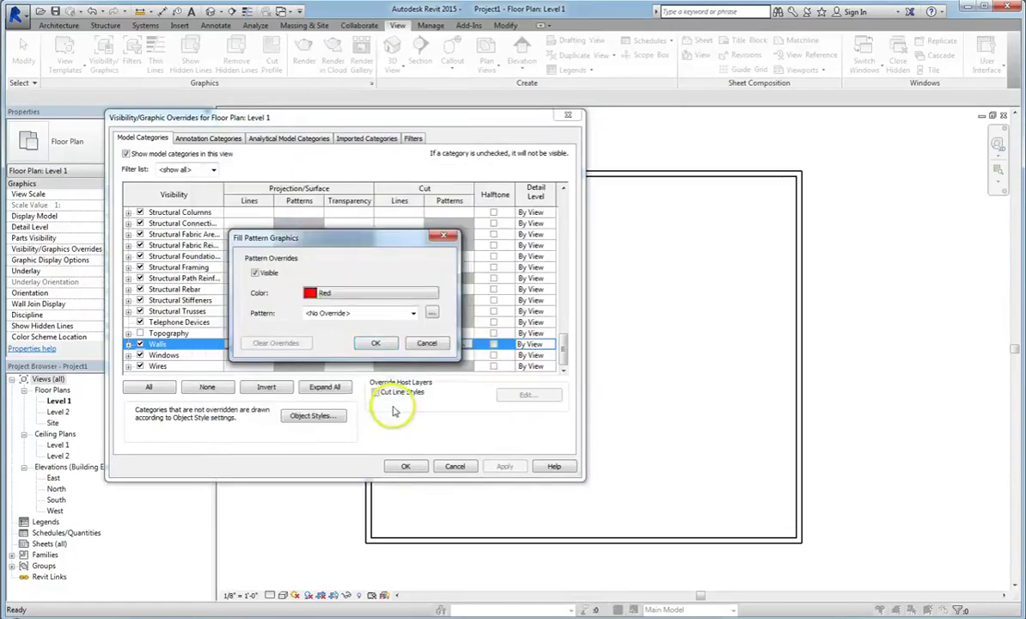
{"action": "left_click", "coordinate": [413, 313]}
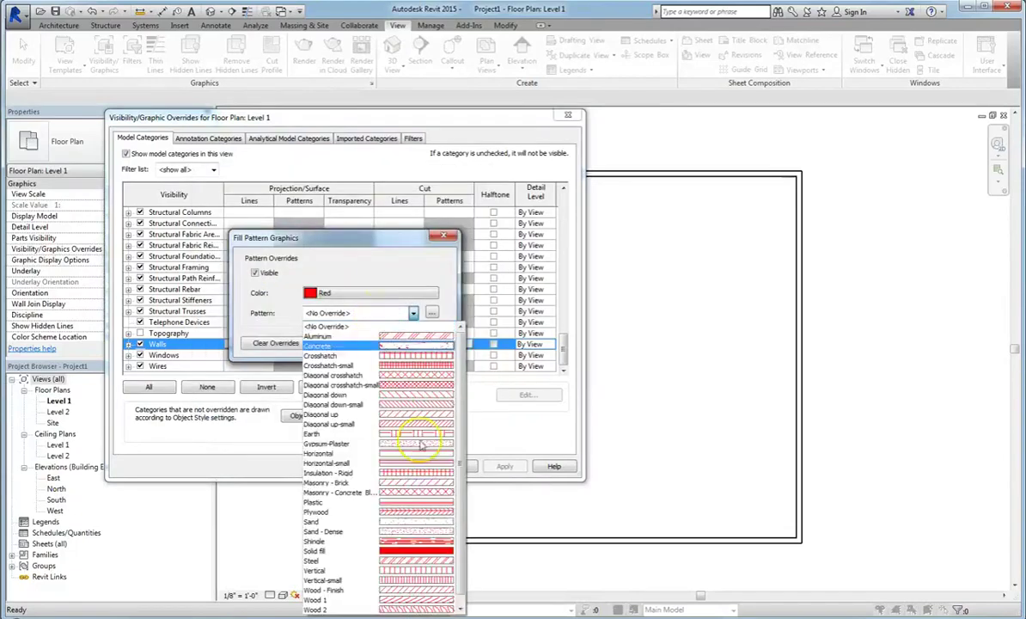
{"action": "left_click", "coordinate": [404, 551]}
{"action": "left_click", "coordinate": [375, 344]}
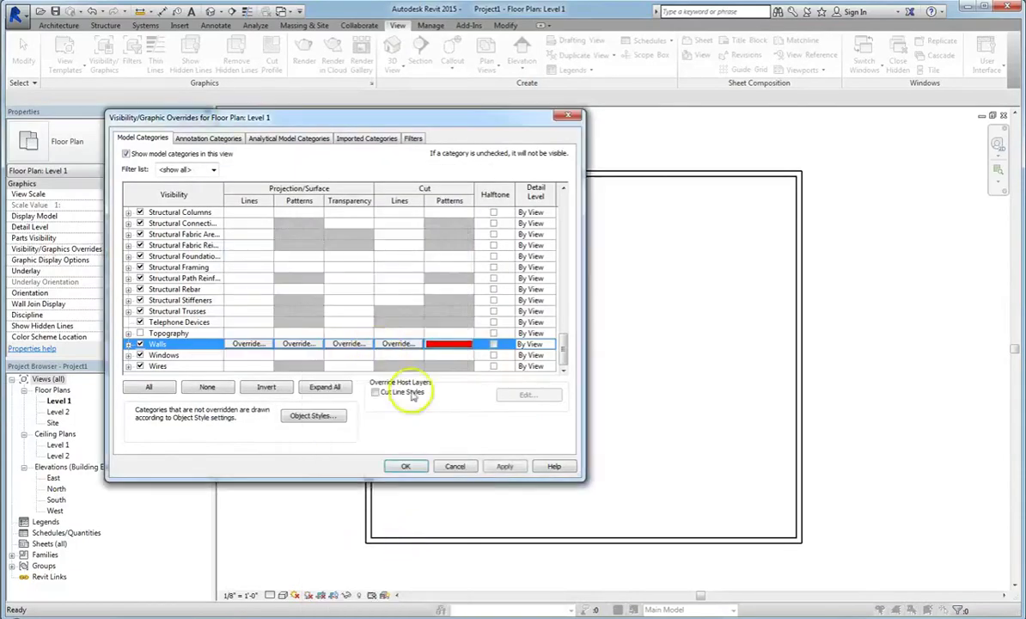
{"action": "left_click", "coordinate": [504, 466]}
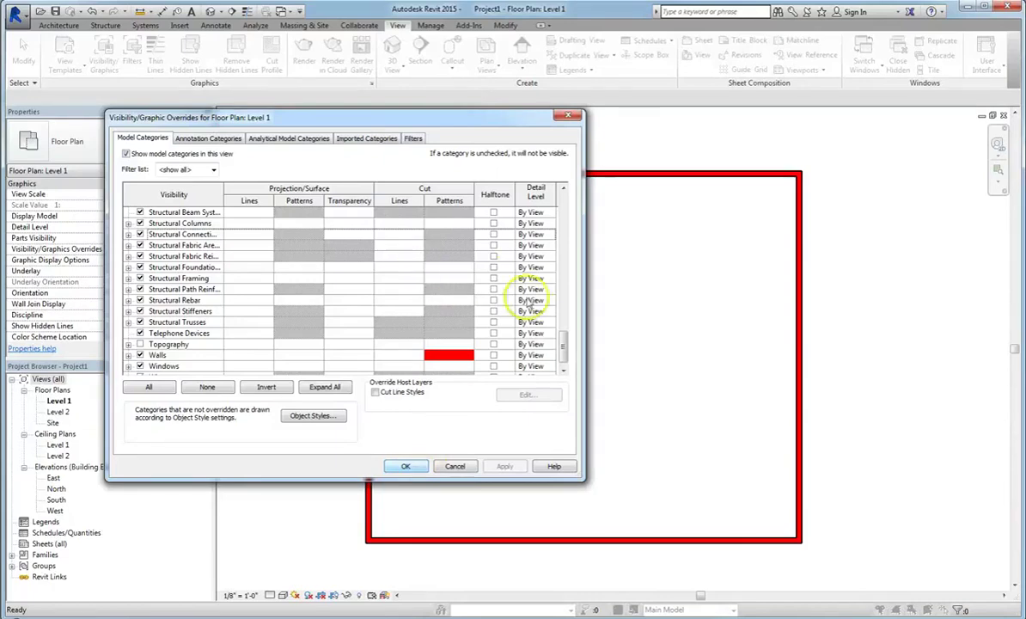
- Browse the Model Categories list, including Curtain Panels, then accept the overrides with OK
{"action": "left_click_drag", "start_coordinate": [563, 342], "coordinate": [560, 191]}
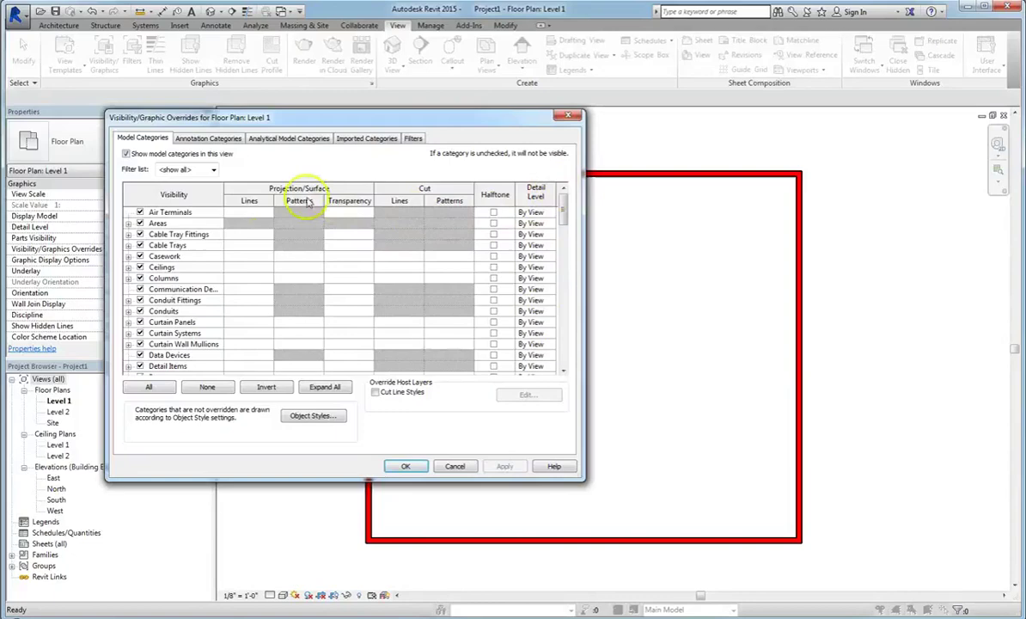
{"action": "left_click", "coordinate": [254, 322]}
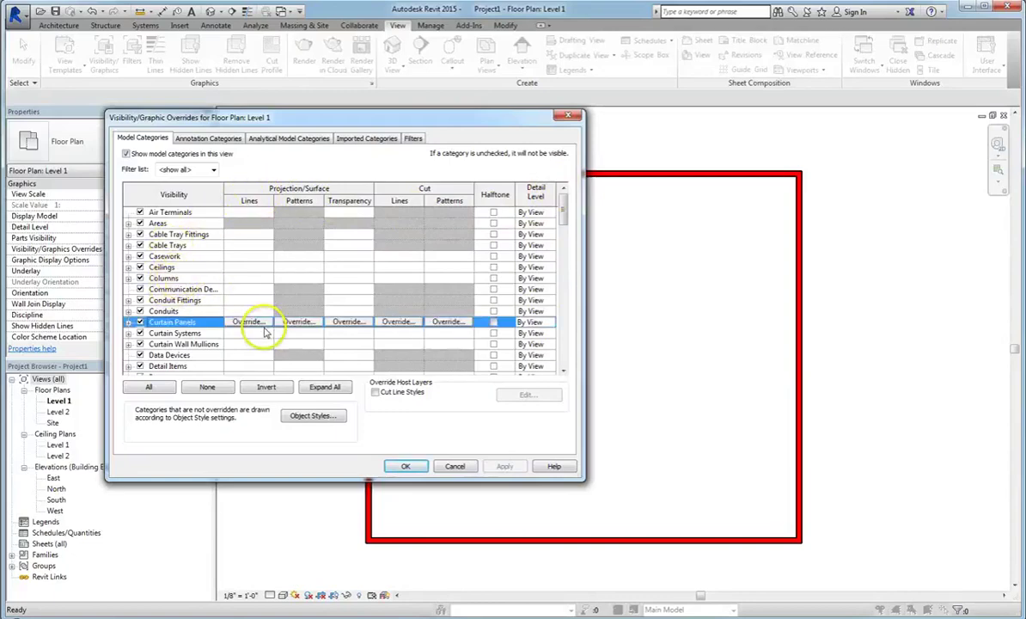
{"action": "scroll", "coordinate": [262, 328], "scroll_direction": "down", "scroll_amount": 1}
{"action": "scroll", "coordinate": [240, 335], "scroll_direction": "down", "scroll_amount": 2}
{"action": "scroll", "coordinate": [237, 338], "scroll_direction": "down", "scroll_amount": 2}
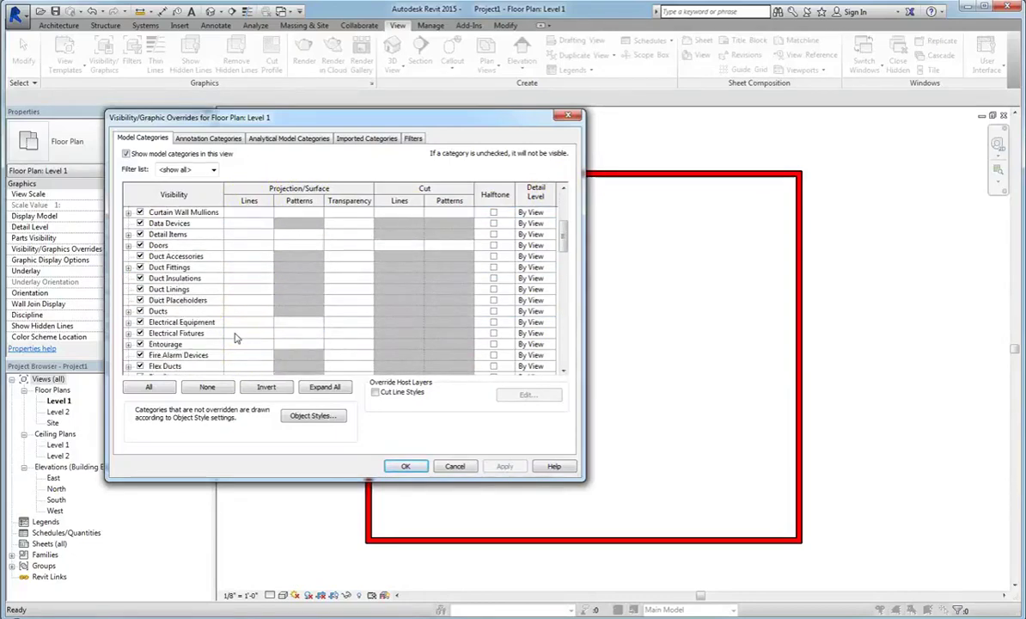
{"action": "scroll", "coordinate": [237, 338], "scroll_direction": "down", "scroll_amount": 2}
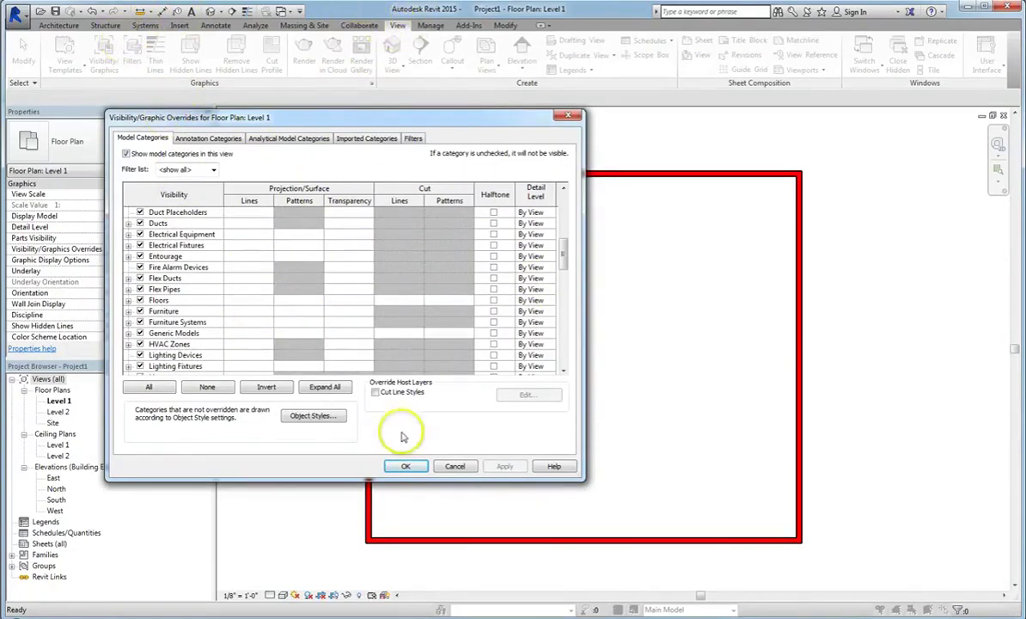
{"action": "left_click", "coordinate": [406, 466]}
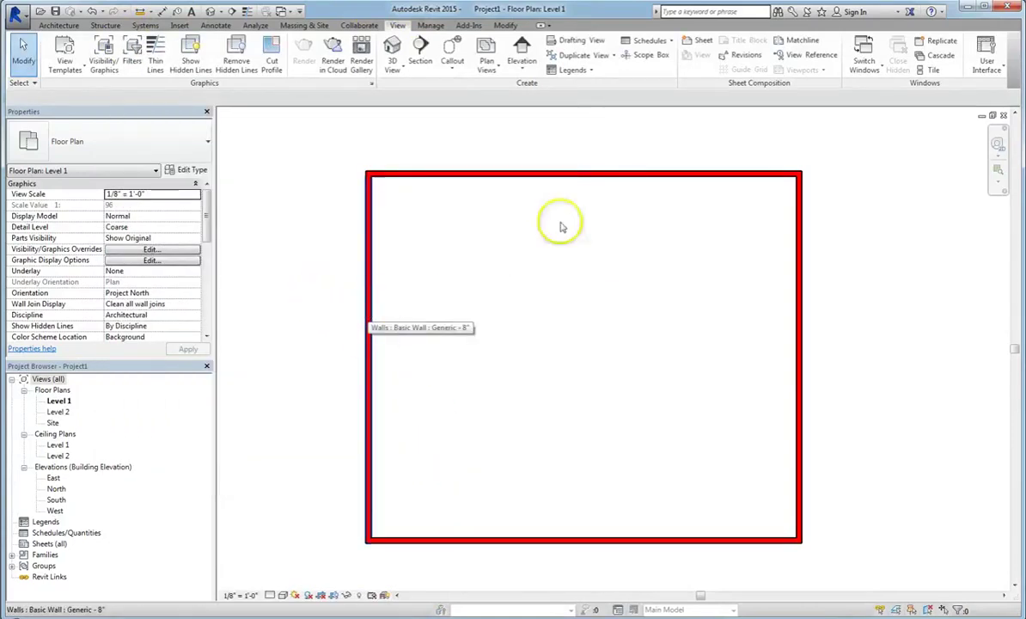
- Override the left wall's cut pattern by element to white Solid fill in this view
{"action": "left_click", "coordinate": [366, 392]}
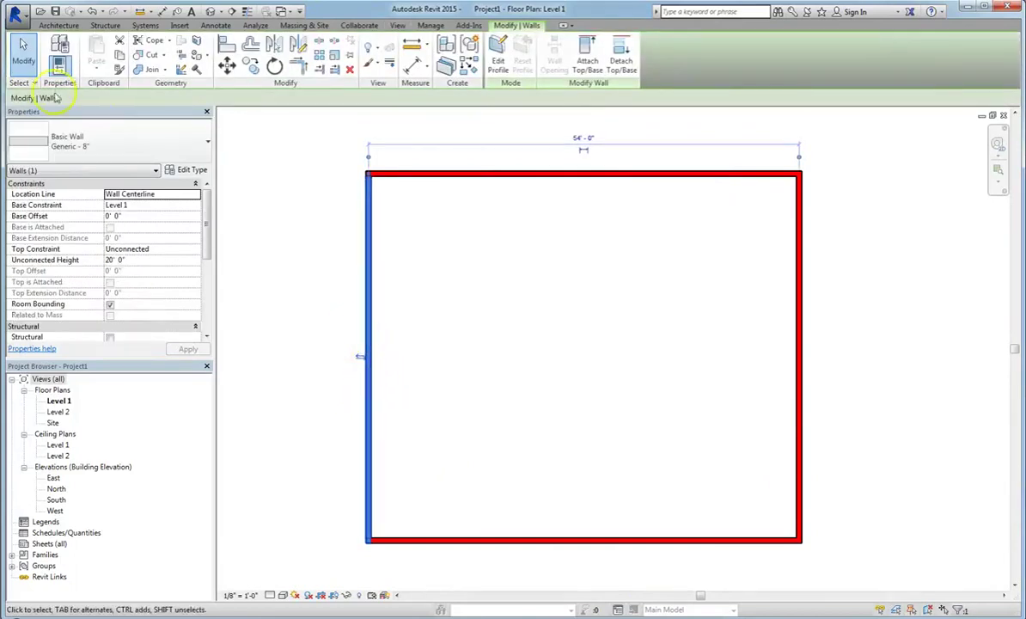
{"action": "right_click", "coordinate": [368, 280]}
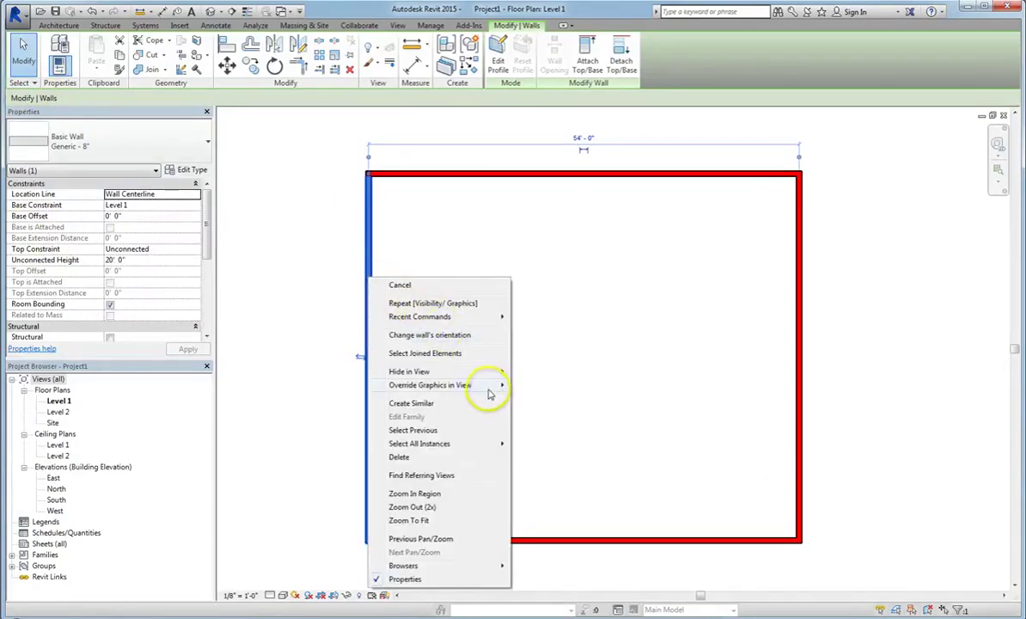
{"action": "mouse_move", "coordinate": [489, 393]}
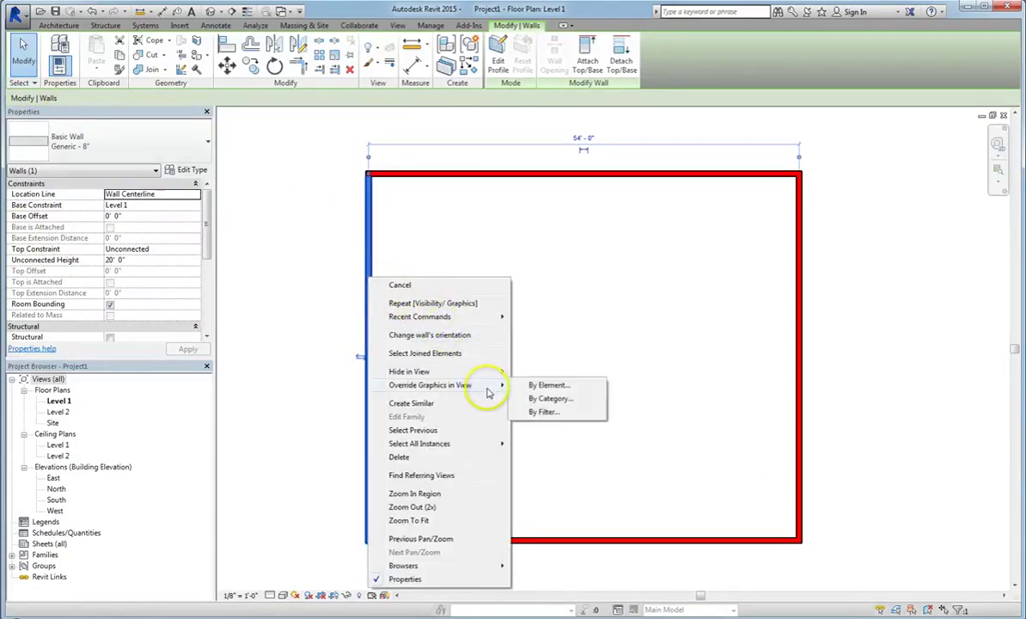
{"action": "left_click", "coordinate": [550, 385]}
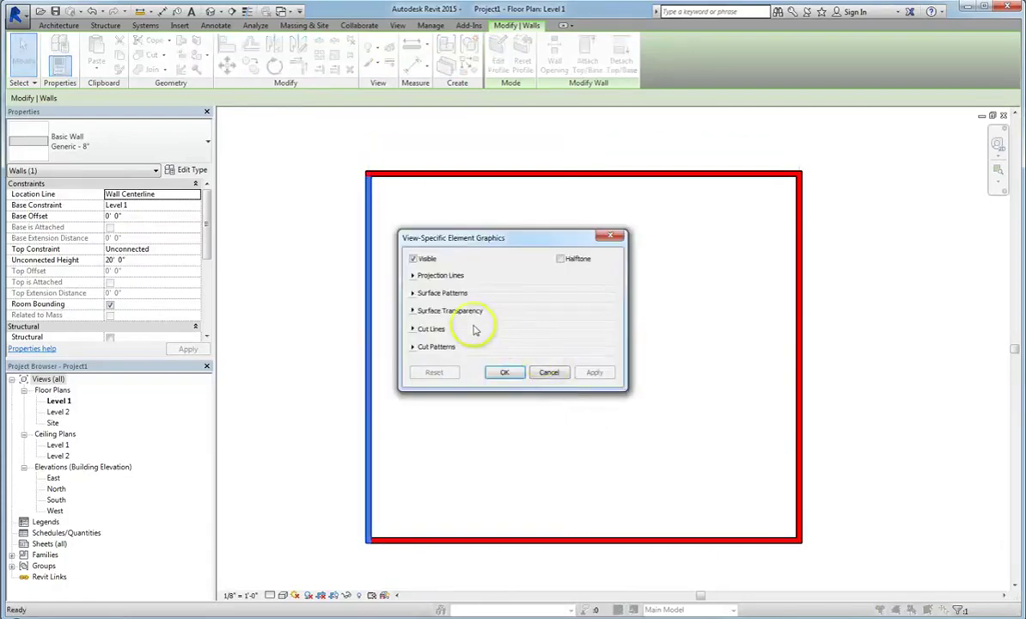
{"action": "left_click", "coordinate": [413, 346]}
{"action": "left_click", "coordinate": [481, 380]}
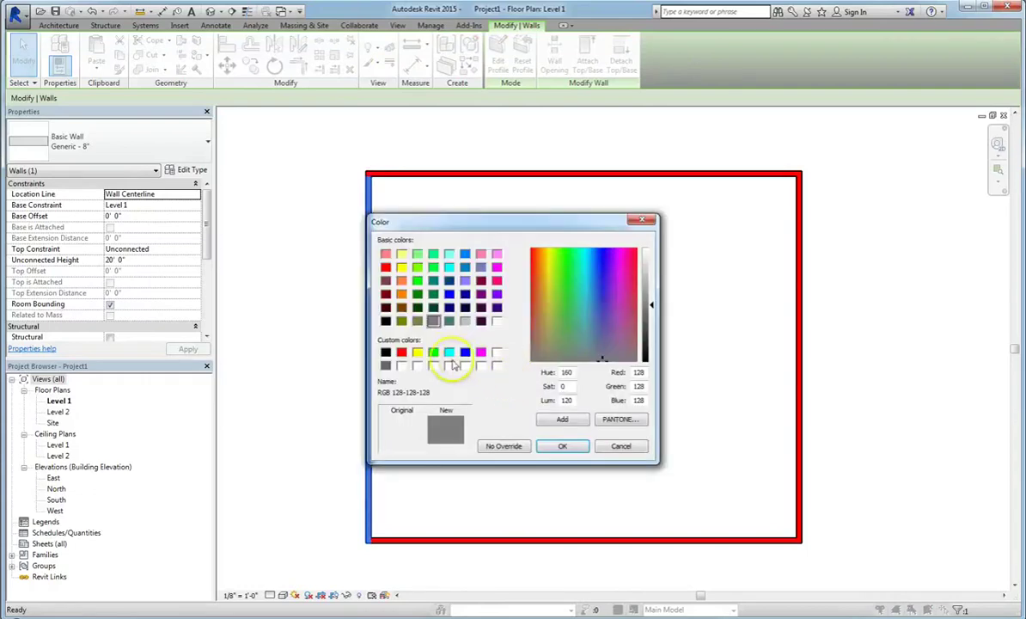
{"action": "left_click", "coordinate": [497, 320]}
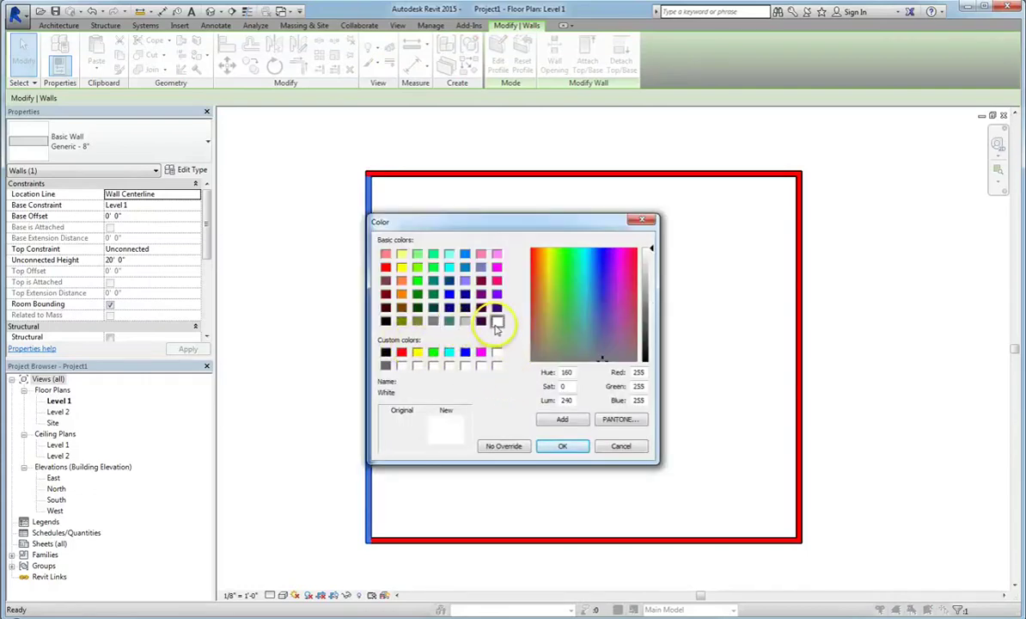
{"action": "left_click", "coordinate": [562, 445]}
{"action": "left_click", "coordinate": [518, 399]}
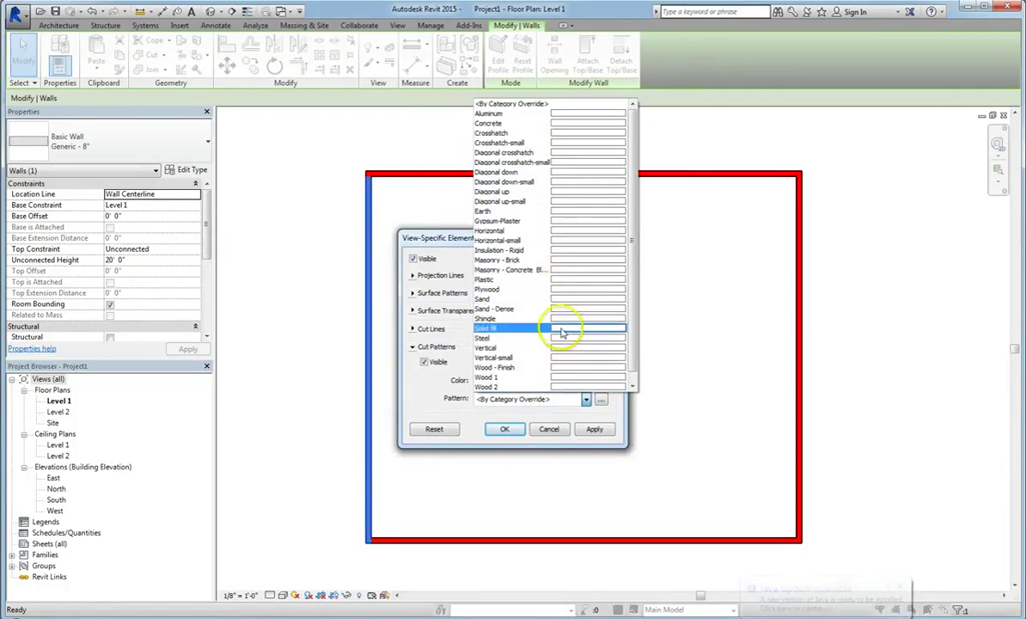
{"action": "left_click", "coordinate": [563, 330]}
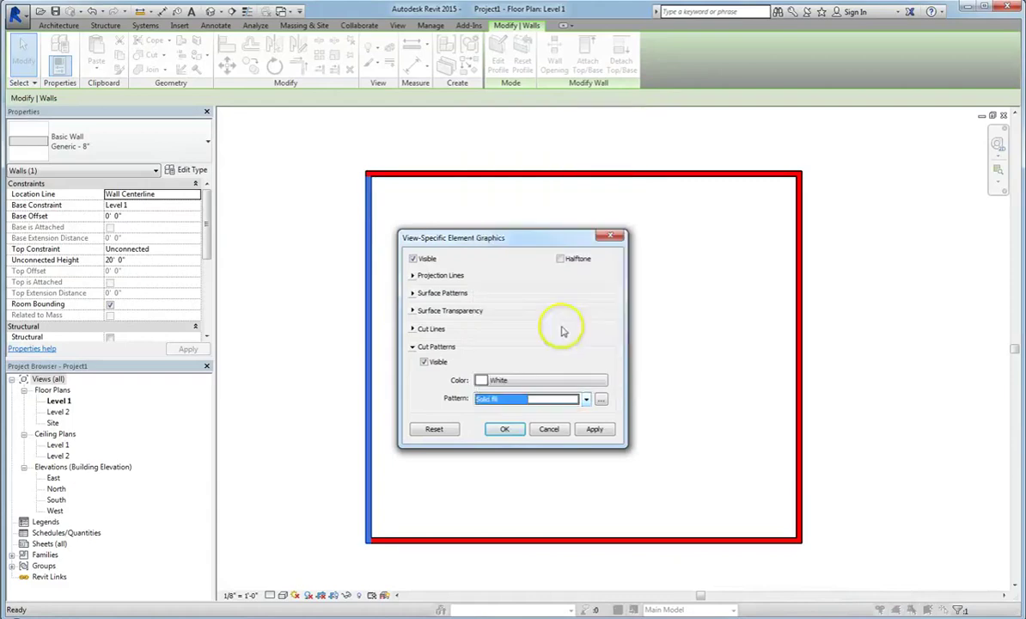
{"action": "left_click", "coordinate": [595, 429]}
{"action": "left_click", "coordinate": [504, 429]}
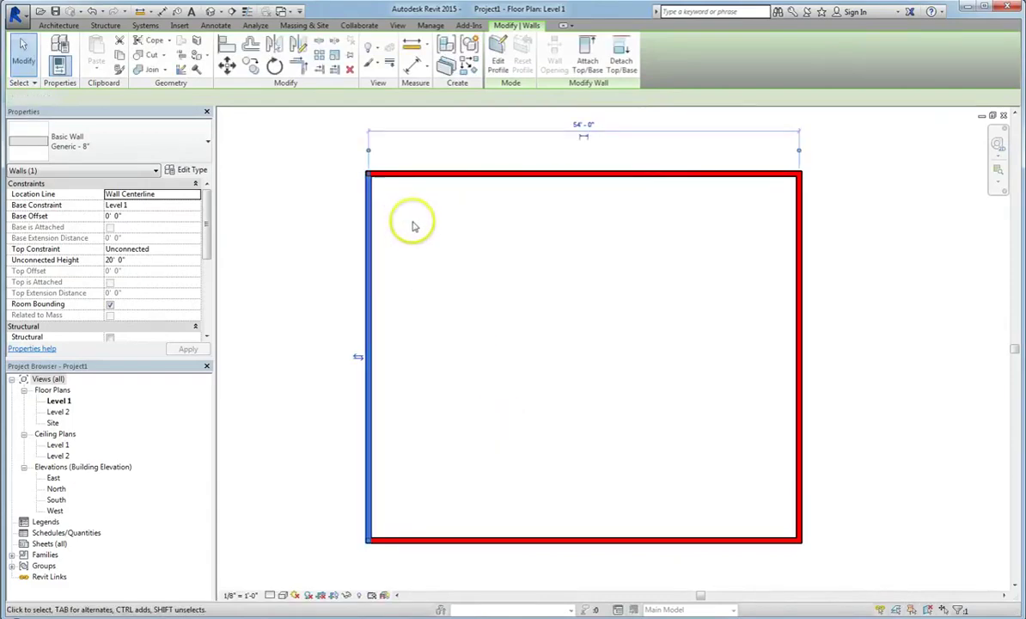
- Reselect the left wall and bring up its Override Graphics in View by Element settings
{"action": "left_click", "coordinate": [383, 208]}
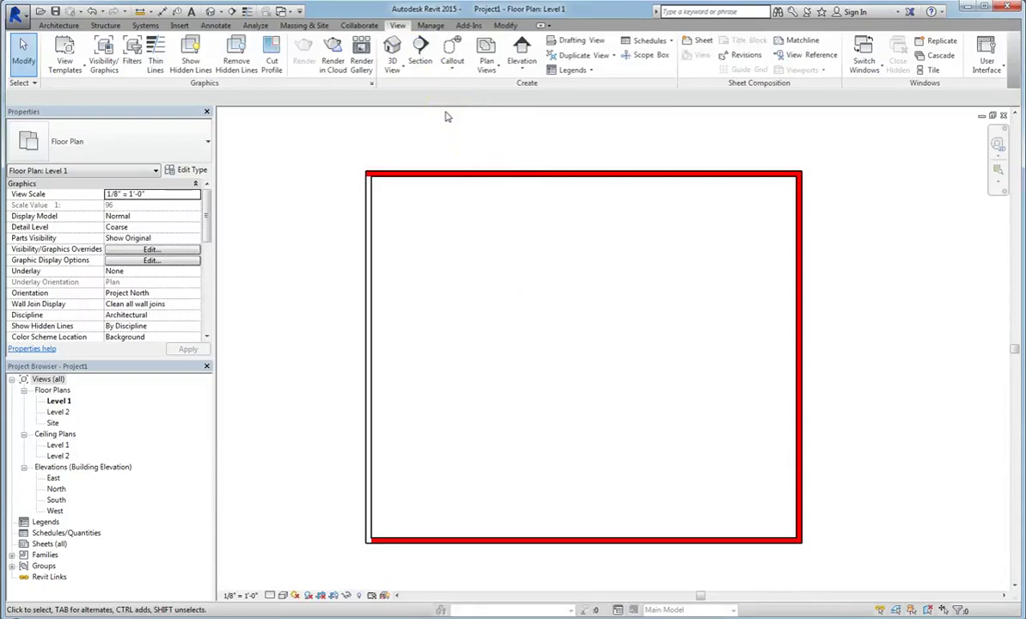
{"action": "left_click", "coordinate": [372, 236]}
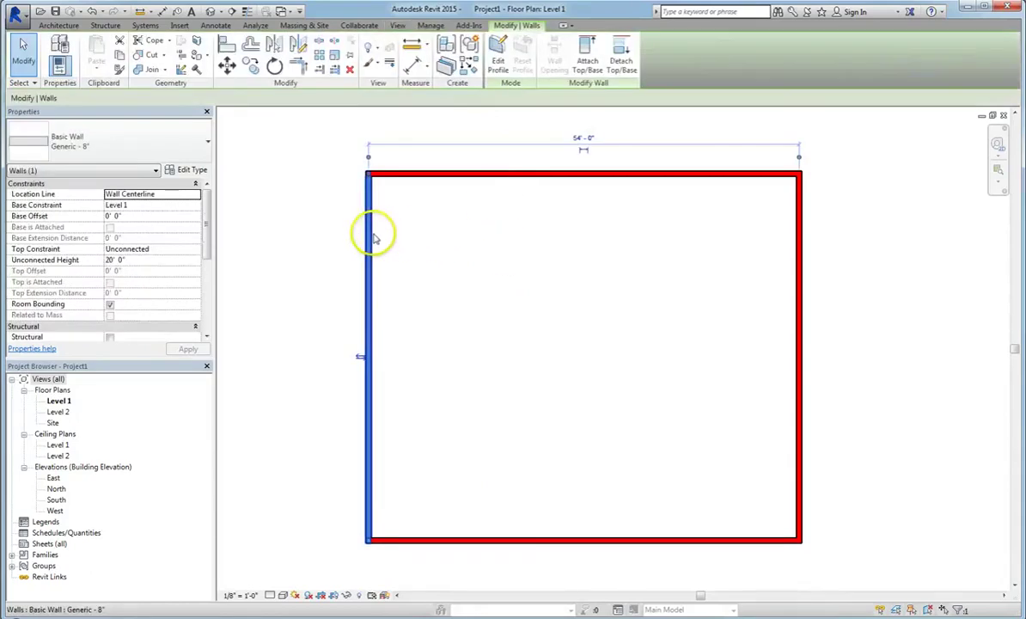
{"action": "right_click", "coordinate": [373, 237]}
{"action": "mouse_move", "coordinate": [513, 334]}
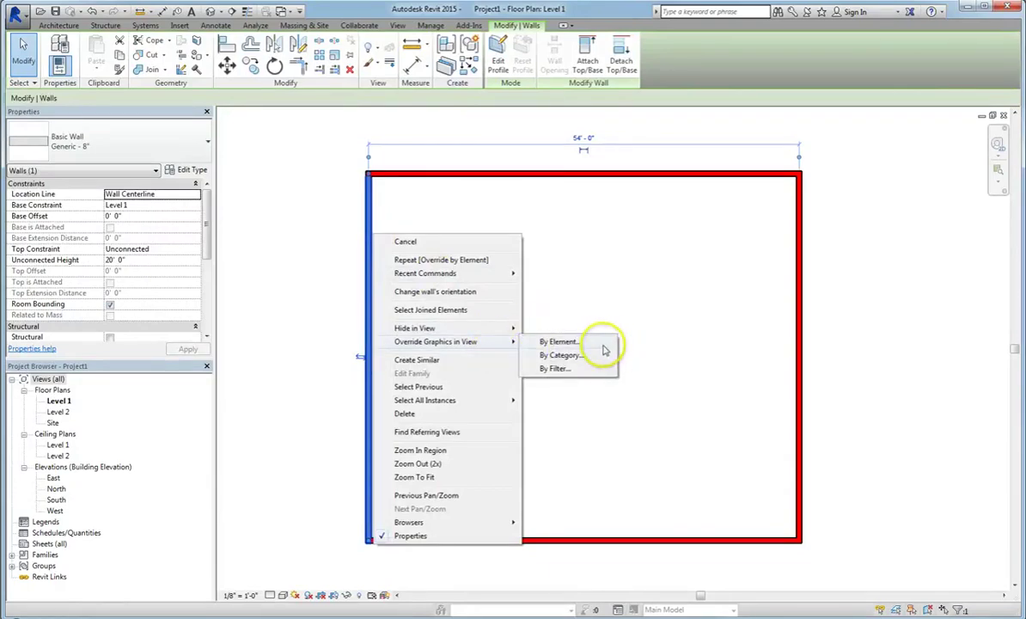
{"action": "left_click", "coordinate": [602, 343]}
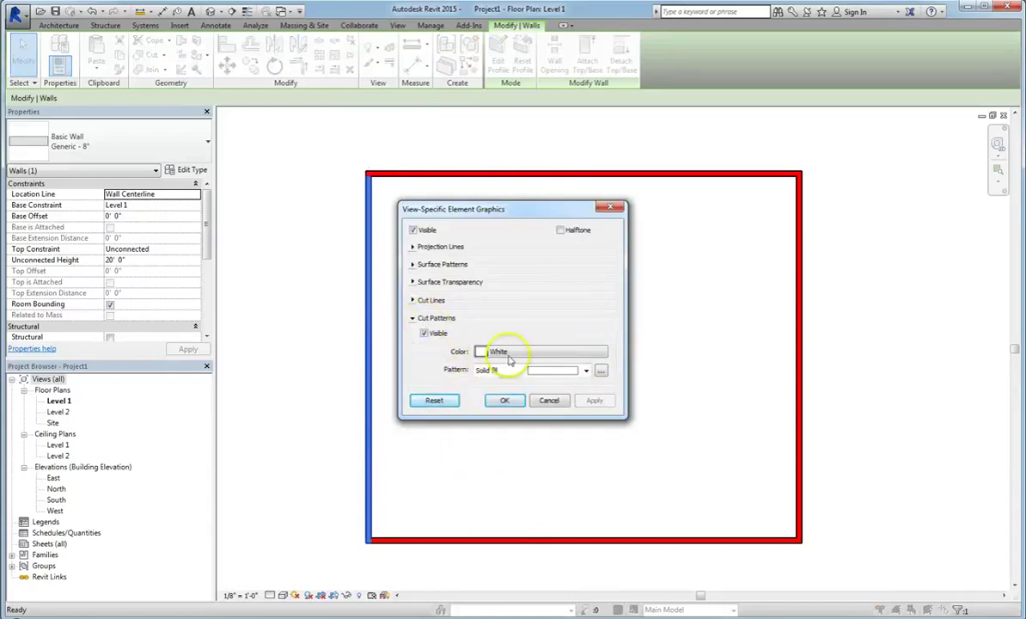
- Set the wall's cut pattern colour to No Override, clear the pattern, and apply
{"action": "left_click", "coordinate": [600, 370]}
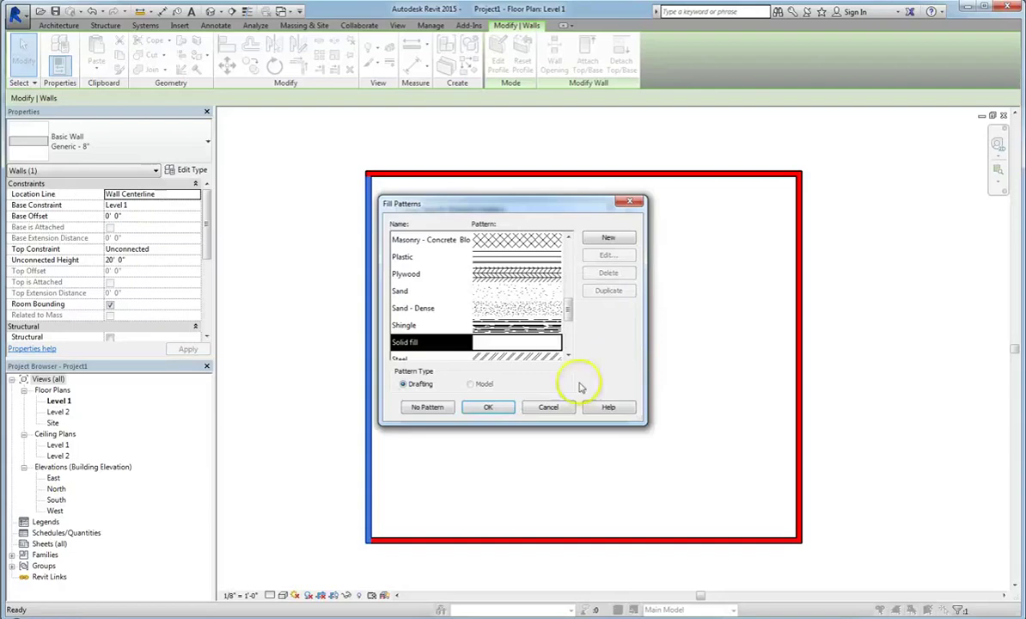
{"action": "left_click", "coordinate": [543, 407]}
{"action": "left_click", "coordinate": [526, 350]}
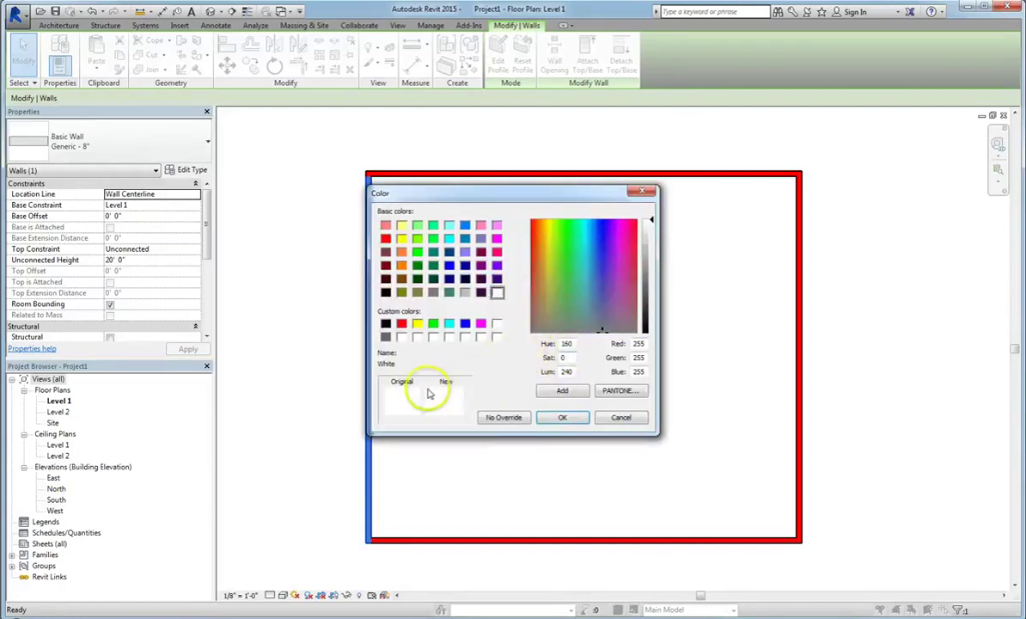
{"action": "left_click", "coordinate": [515, 417]}
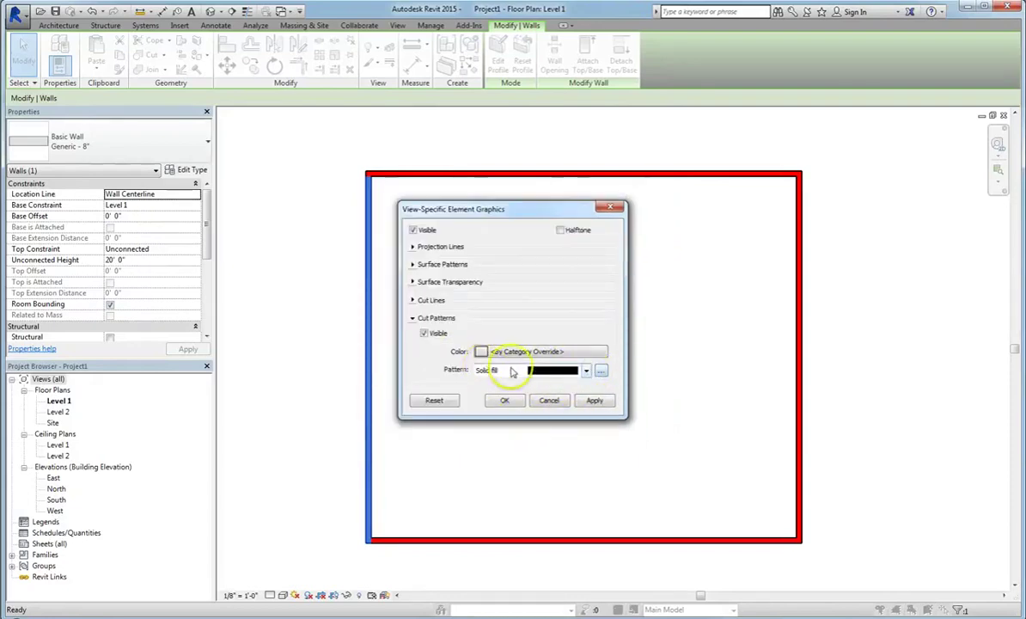
{"action": "left_click", "coordinate": [601, 370]}
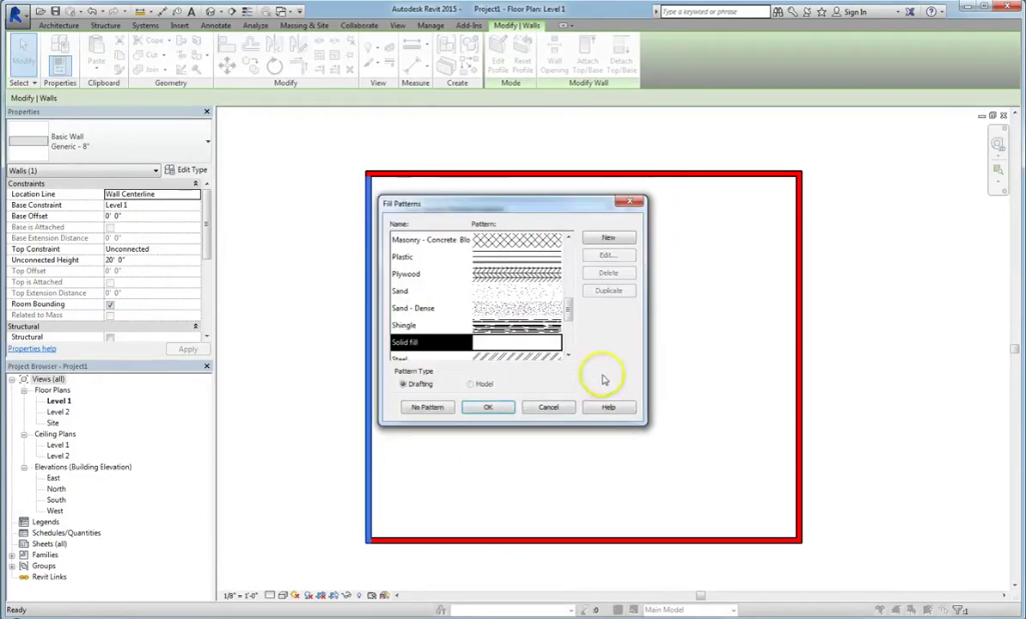
{"action": "left_click", "coordinate": [427, 406]}
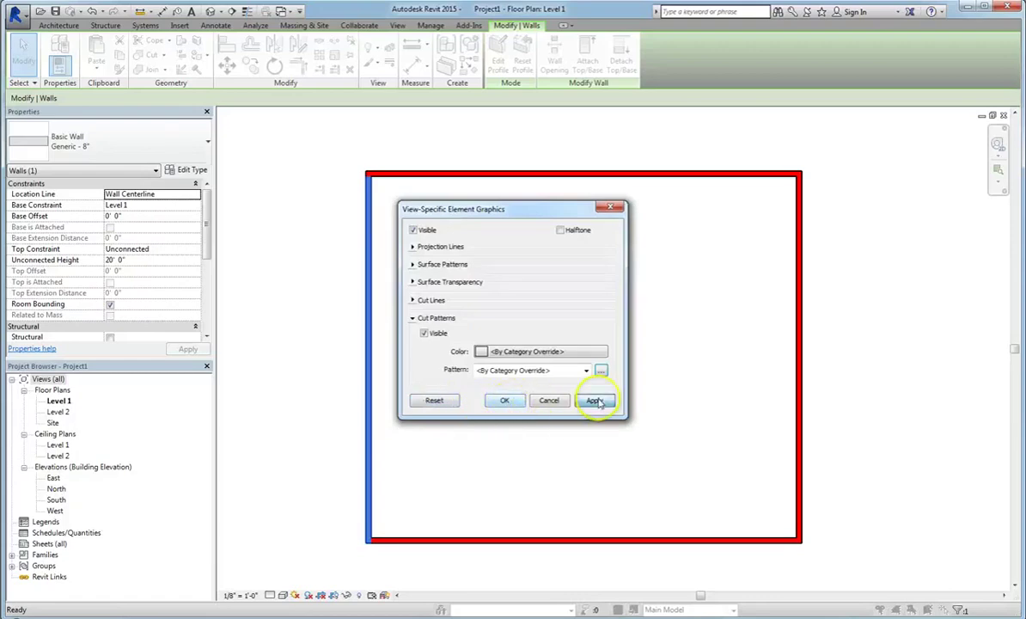
{"action": "left_click", "coordinate": [505, 400]}
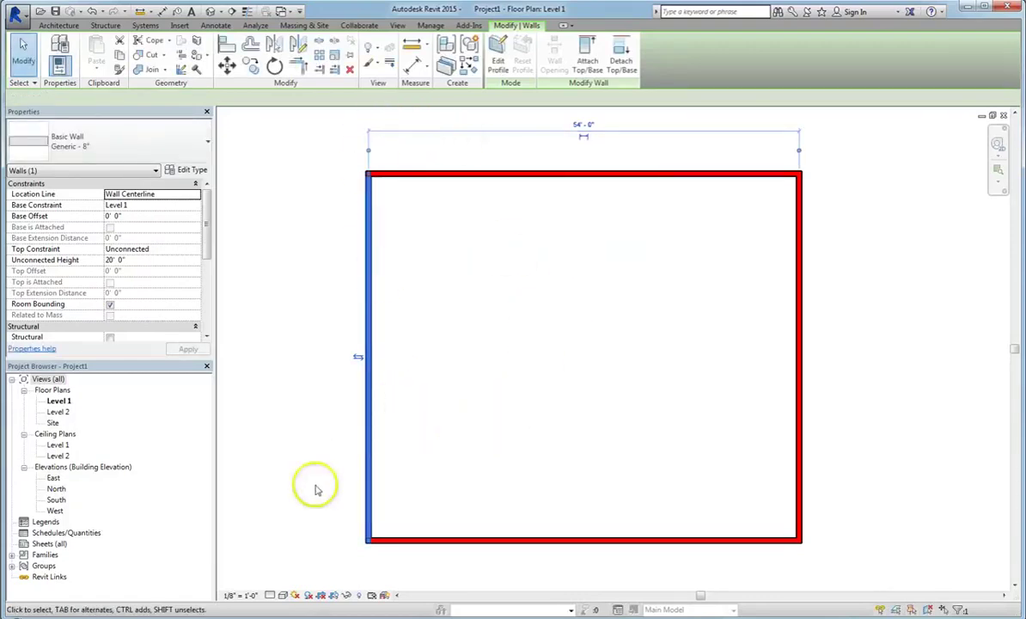
{"action": "left_click", "coordinate": [497, 368]}
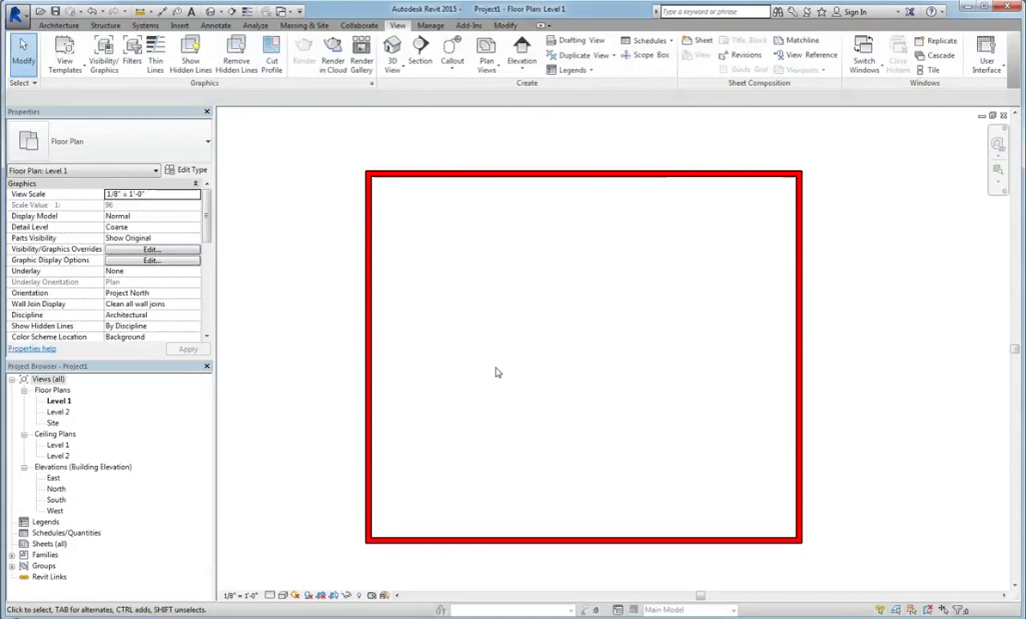
- Set the Walls category cut pattern colour to green through Override Graphics By Category
{"action": "left_click", "coordinate": [372, 329]}
{"action": "right_click", "coordinate": [376, 328]}
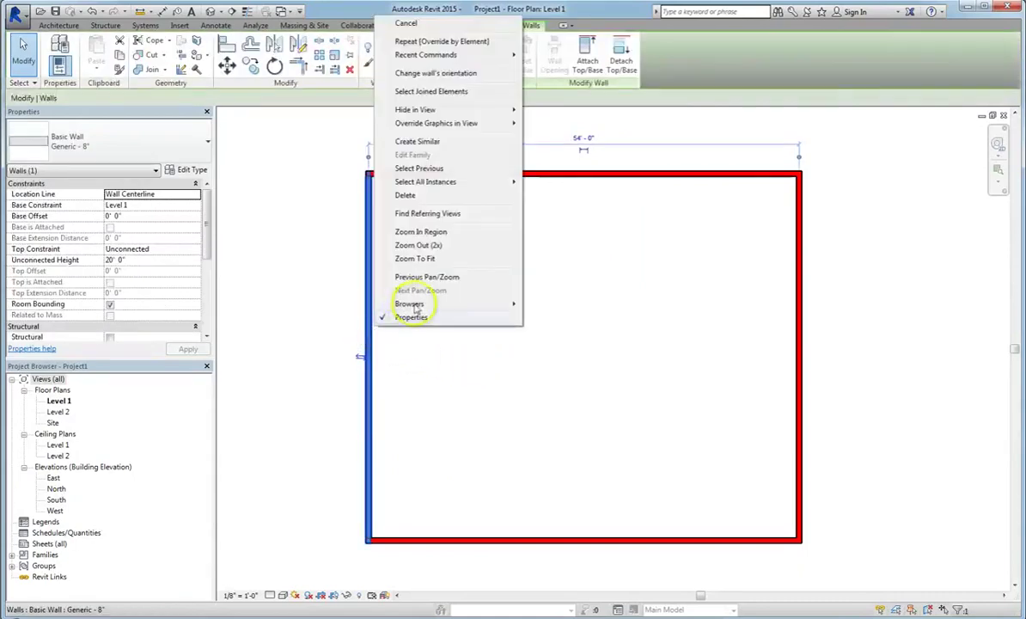
{"action": "mouse_move", "coordinate": [504, 124]}
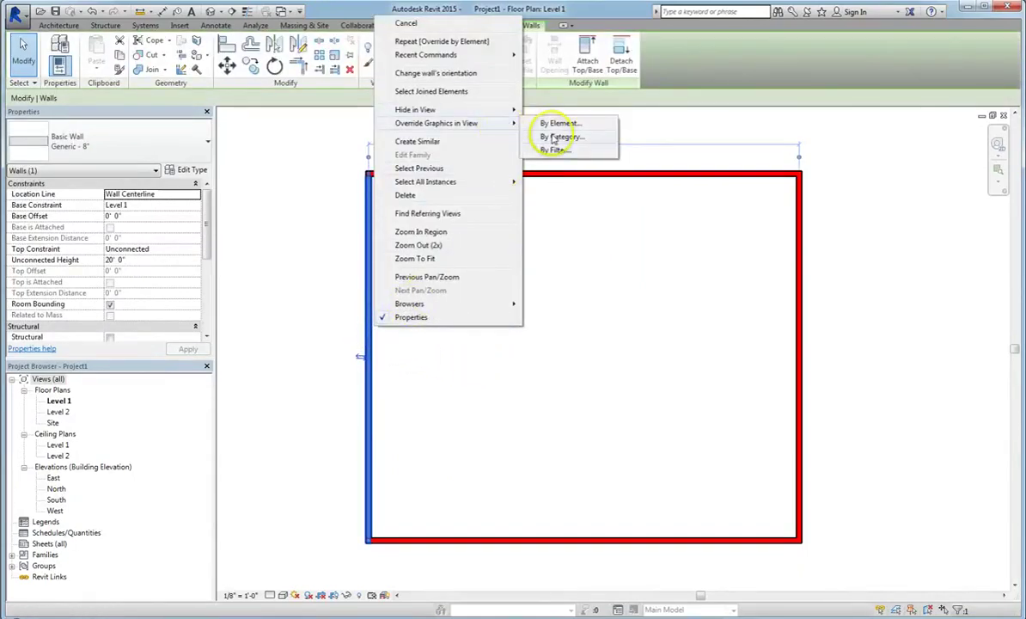
{"action": "left_click", "coordinate": [555, 137]}
{"action": "left_click", "coordinate": [531, 339]}
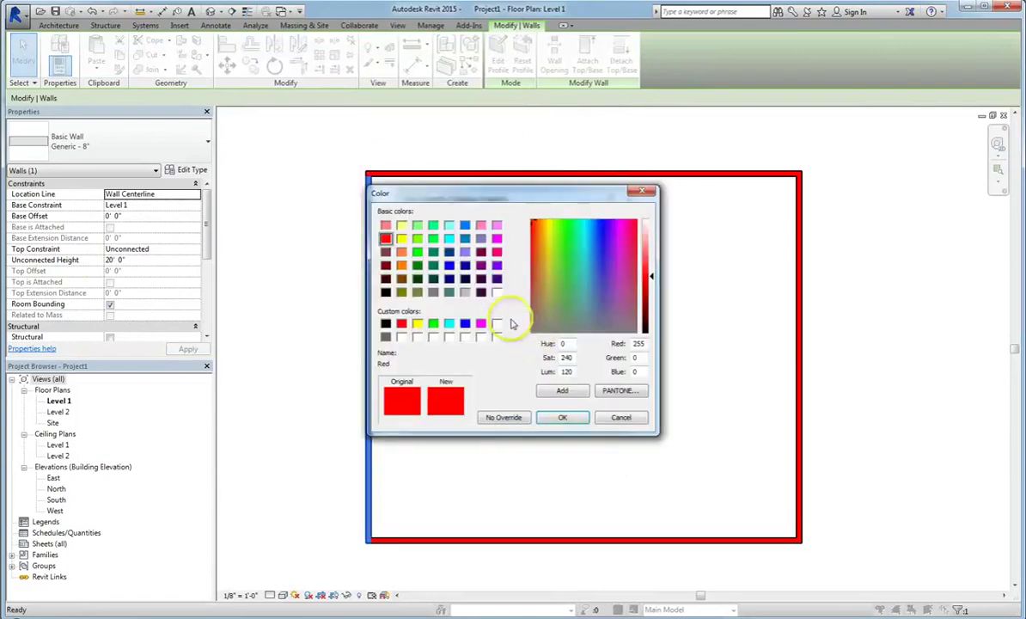
{"action": "left_click", "coordinate": [432, 323]}
{"action": "left_click", "coordinate": [562, 417]}
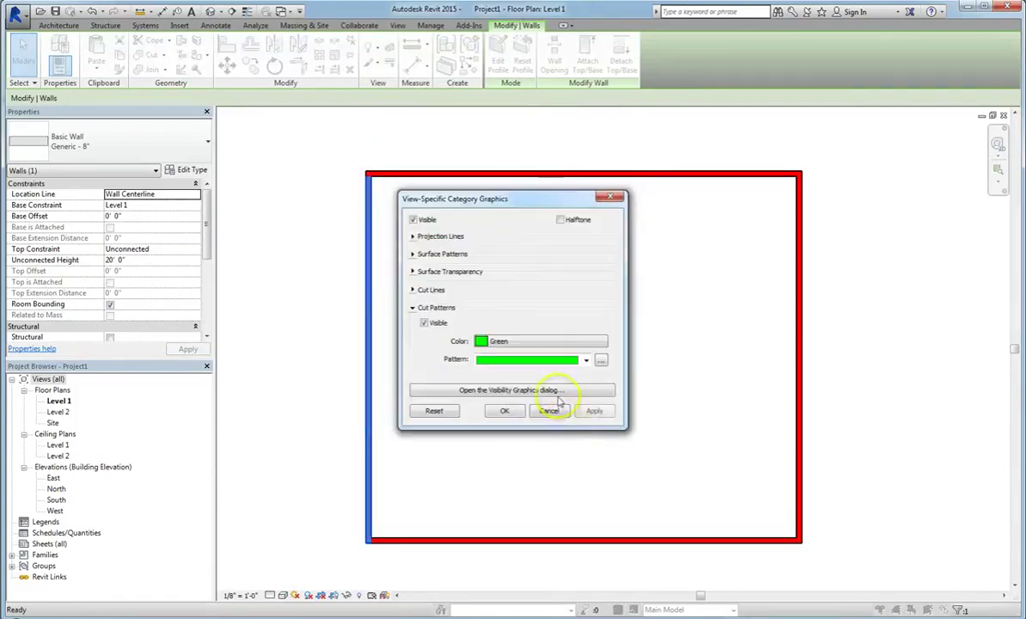
{"action": "left_click", "coordinate": [593, 410]}
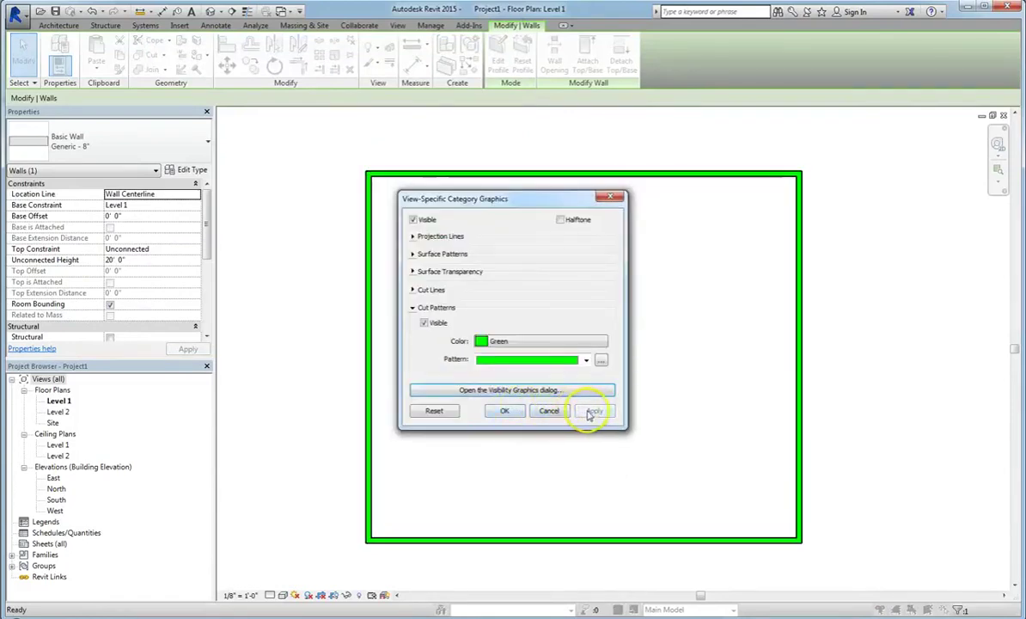
{"action": "left_click", "coordinate": [492, 412]}
{"action": "left_click", "coordinate": [494, 382]}
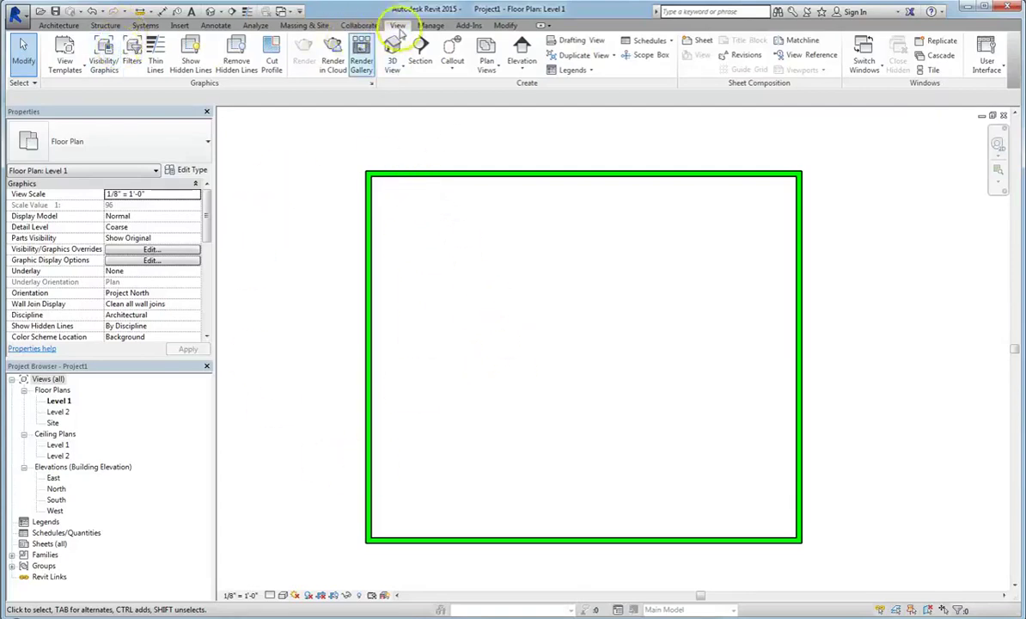
{"action": "left_click", "coordinate": [108, 64]}
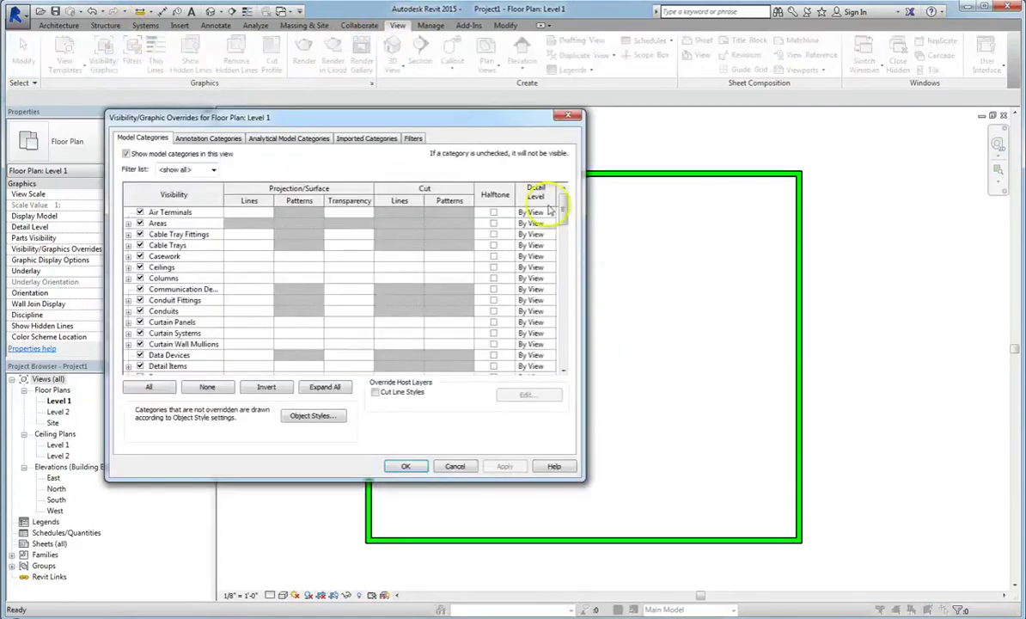
{"action": "left_click_drag", "start_coordinate": [564, 206], "coordinate": [567, 370]}
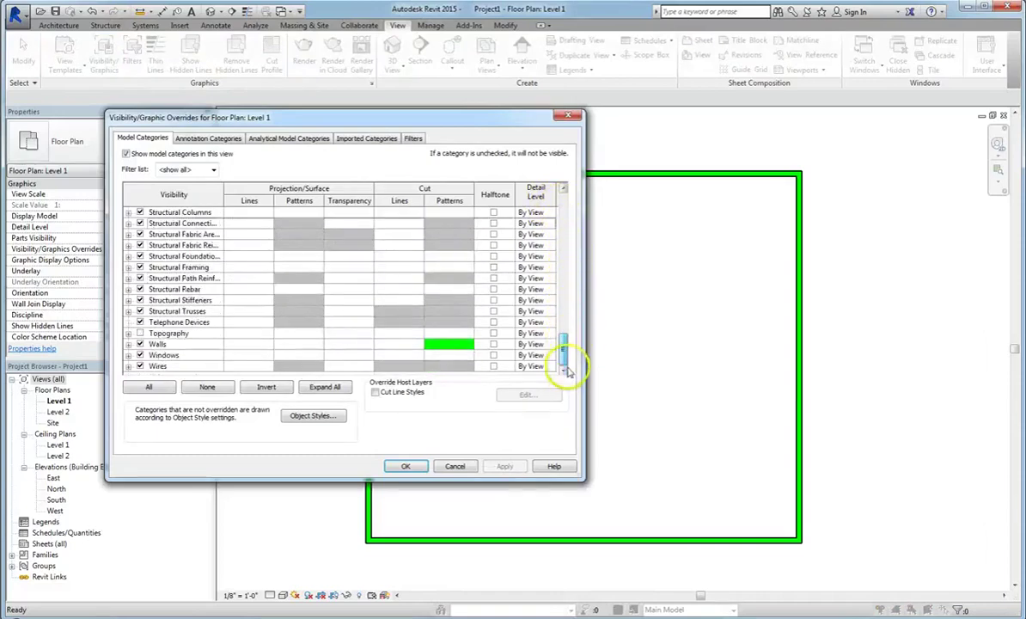
{"action": "left_click", "coordinate": [408, 466]}
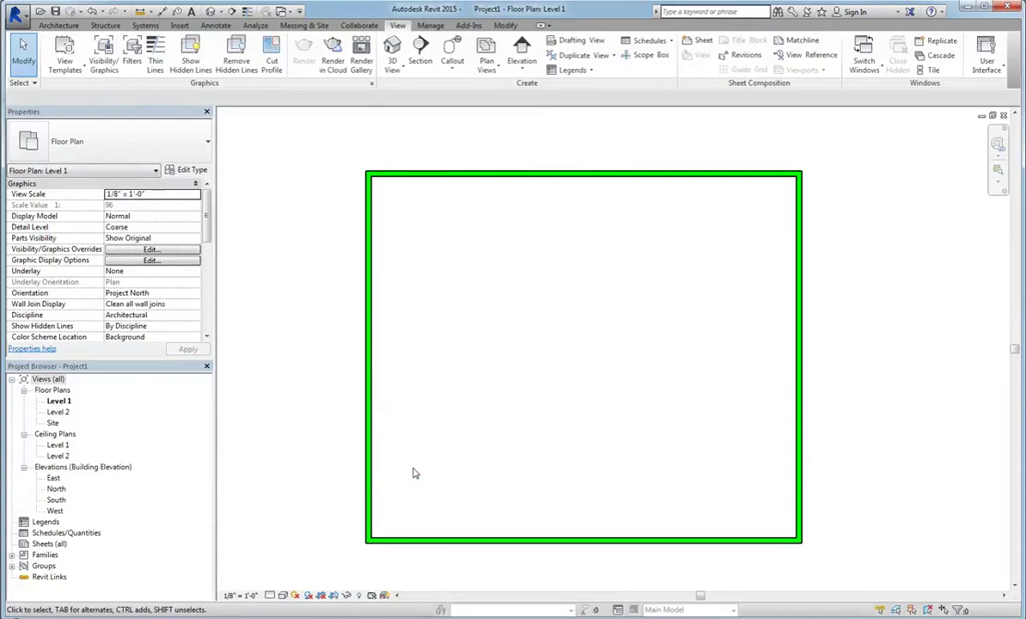
{"action": "left_click", "coordinate": [413, 463]}
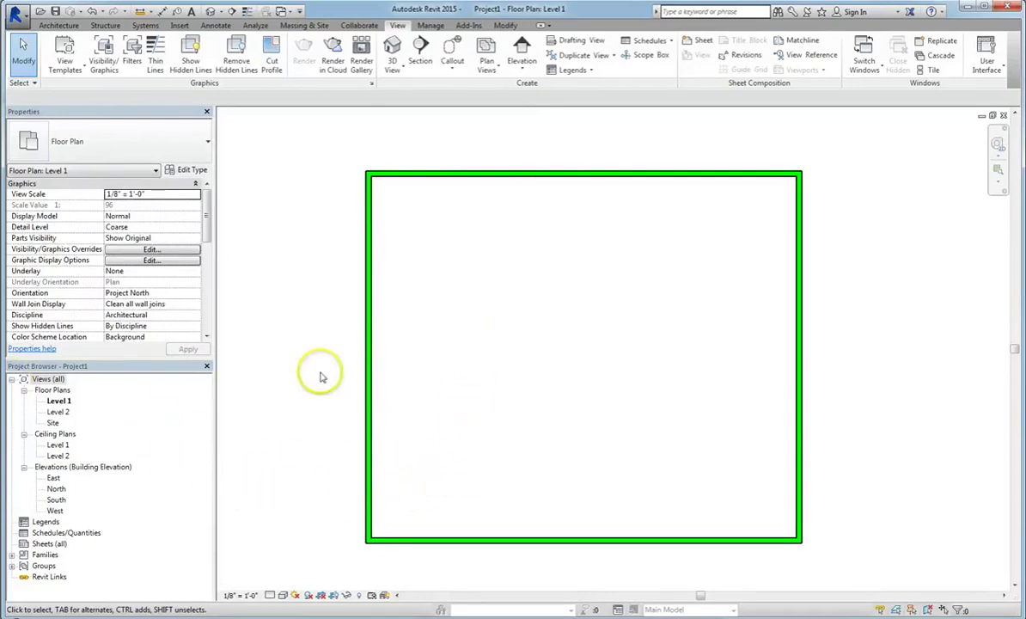
- Inspect the North elevation, selecting the Level 2 level line and the wall
{"action": "left_click", "coordinate": [368, 350]}
{"action": "left_click", "coordinate": [424, 322]}
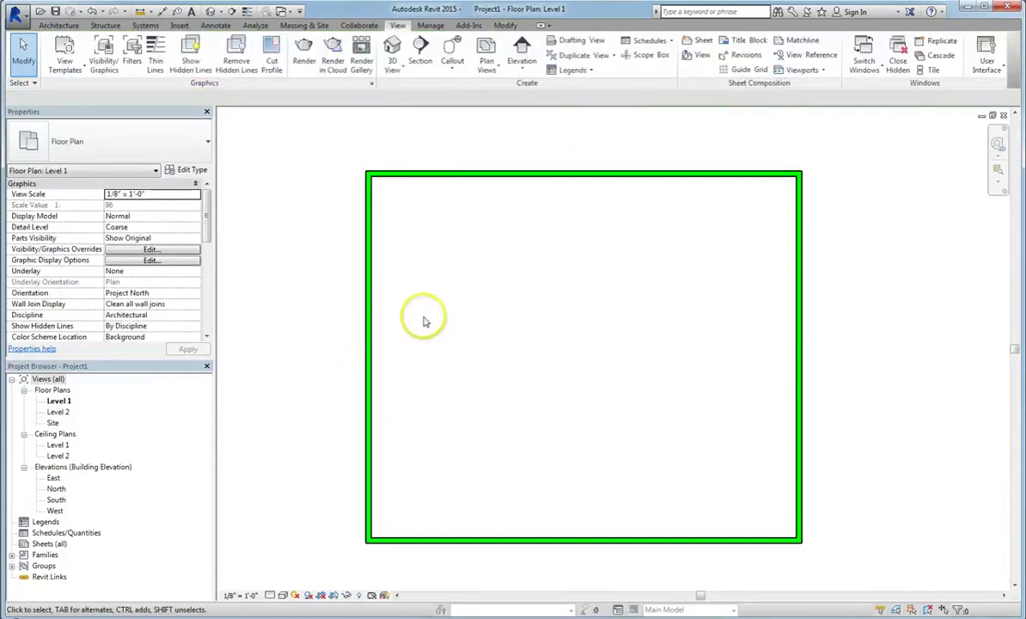
{"action": "double_click", "coordinate": [58, 488]}
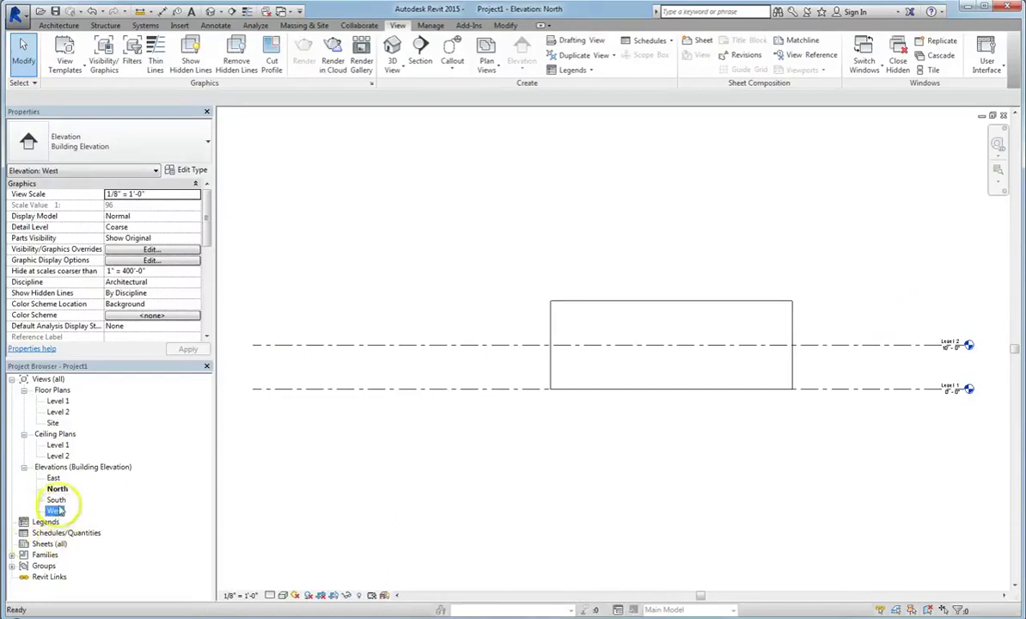
{"action": "left_click", "coordinate": [58, 488]}
{"action": "scroll", "coordinate": [999, 361], "scroll_direction": "up", "scroll_amount": 3}
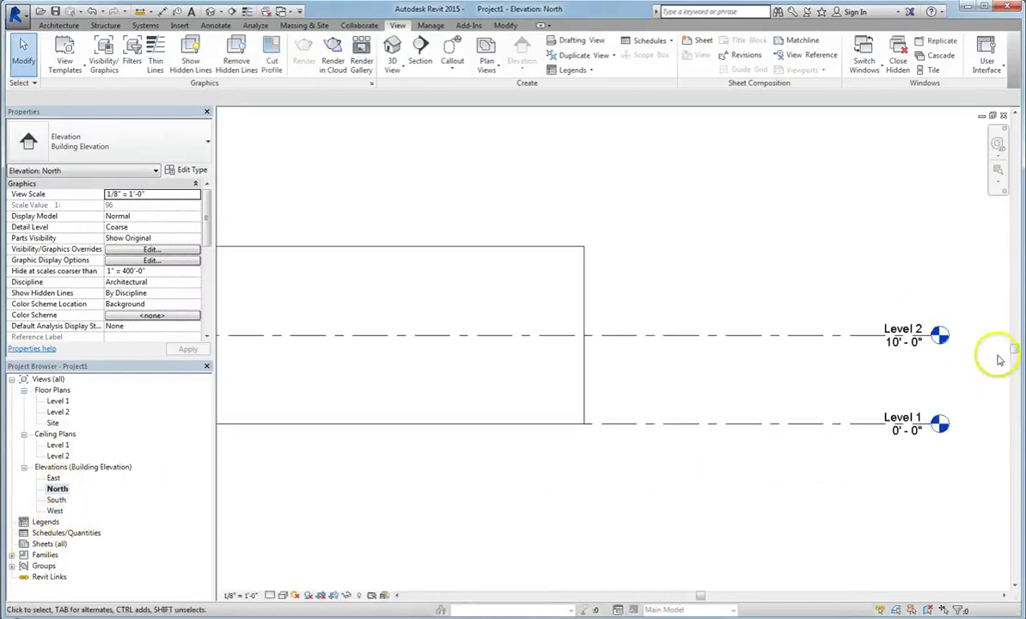
{"action": "left_click", "coordinate": [896, 334]}
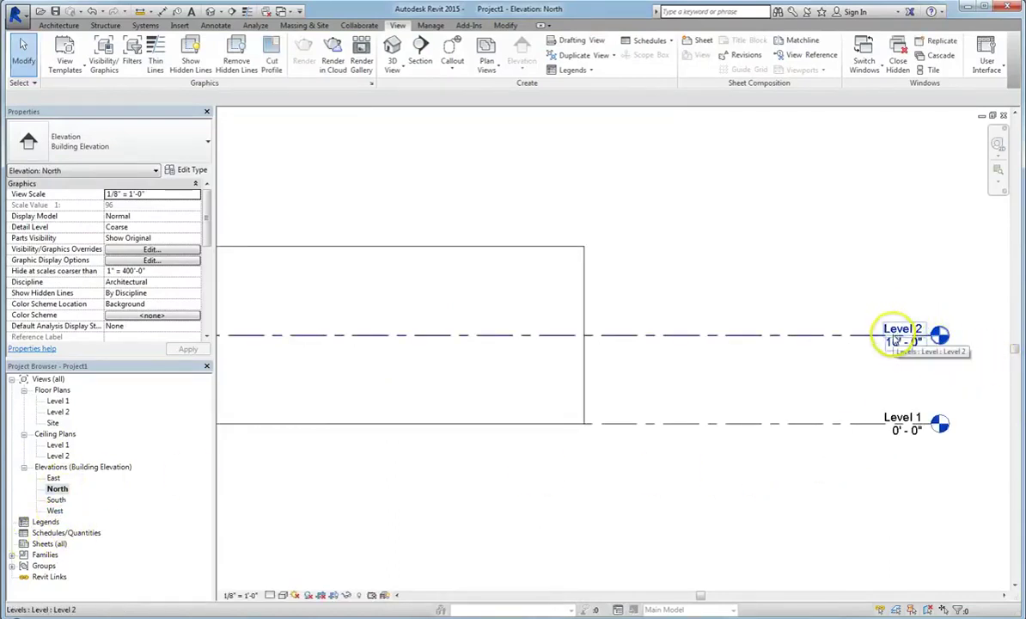
{"action": "left_click", "coordinate": [584, 301]}
{"action": "left_click", "coordinate": [838, 398]}
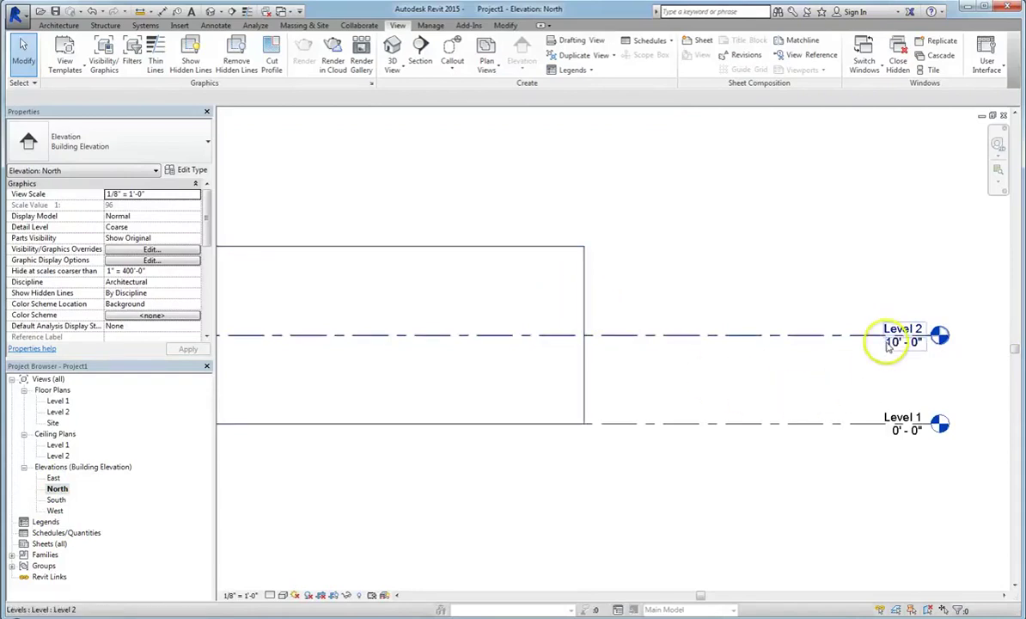
- Compare the Level 2 and Level 1 floor plans, ending on Level 2
{"action": "double_click", "coordinate": [62, 412]}
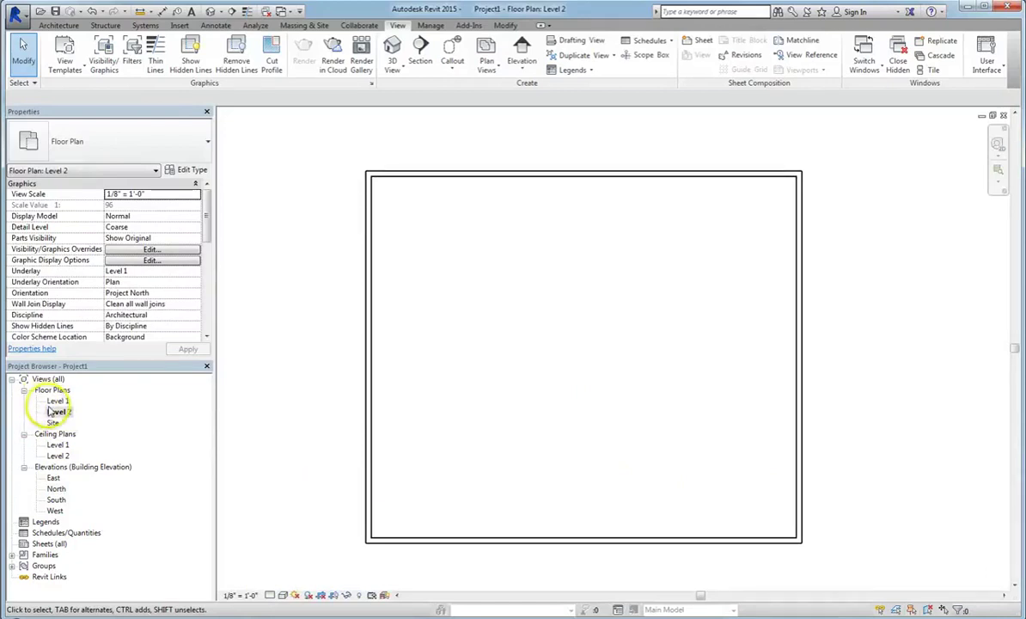
{"action": "double_click", "coordinate": [56, 401]}
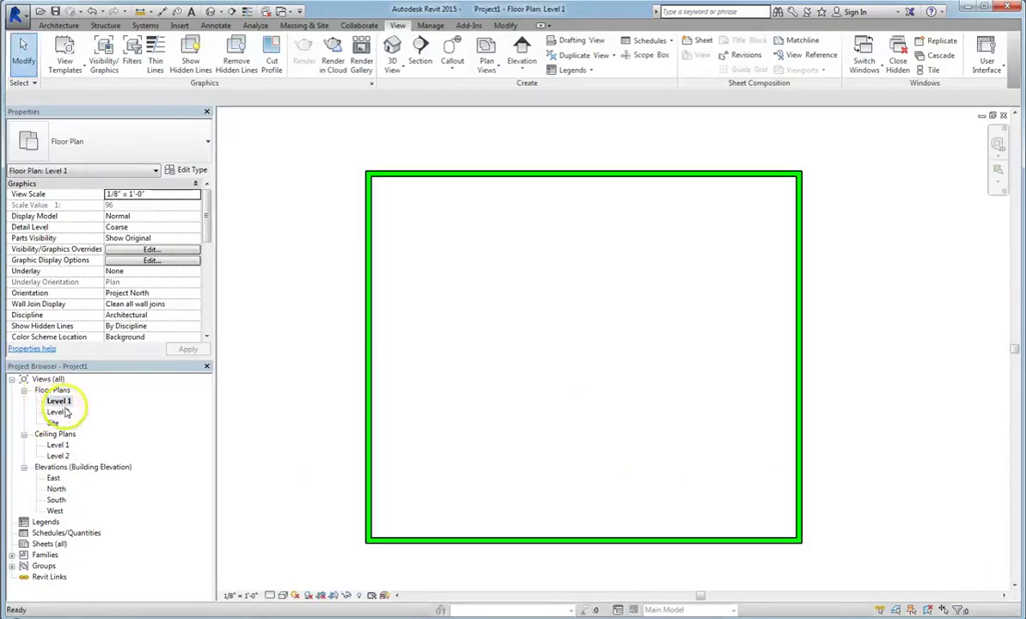
{"action": "double_click", "coordinate": [61, 412]}
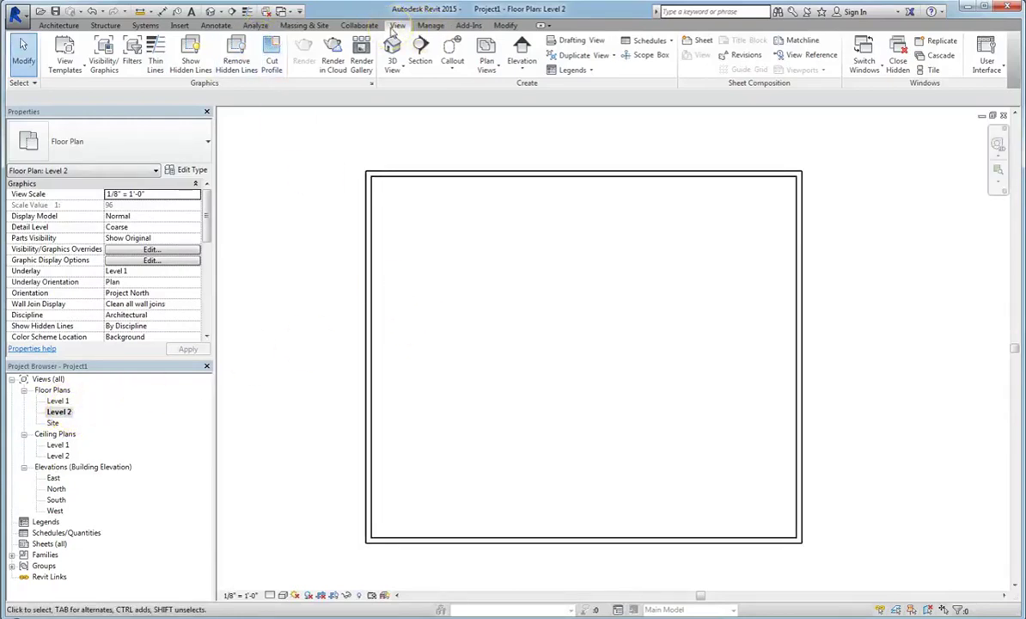
{"action": "left_click", "coordinate": [101, 67]}
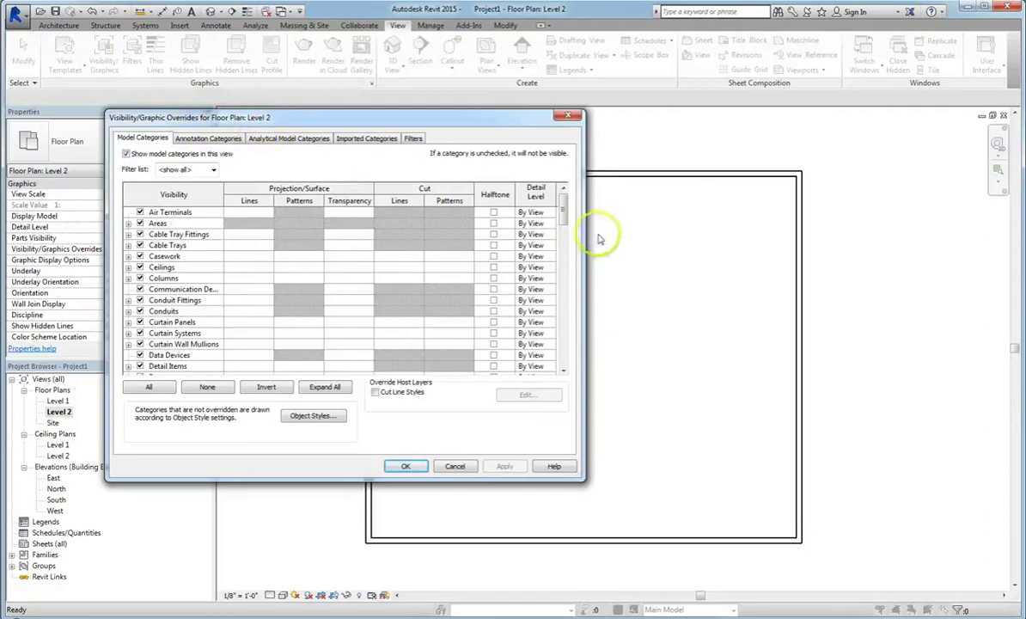
{"action": "left_click_drag", "start_coordinate": [565, 211], "coordinate": [576, 368]}
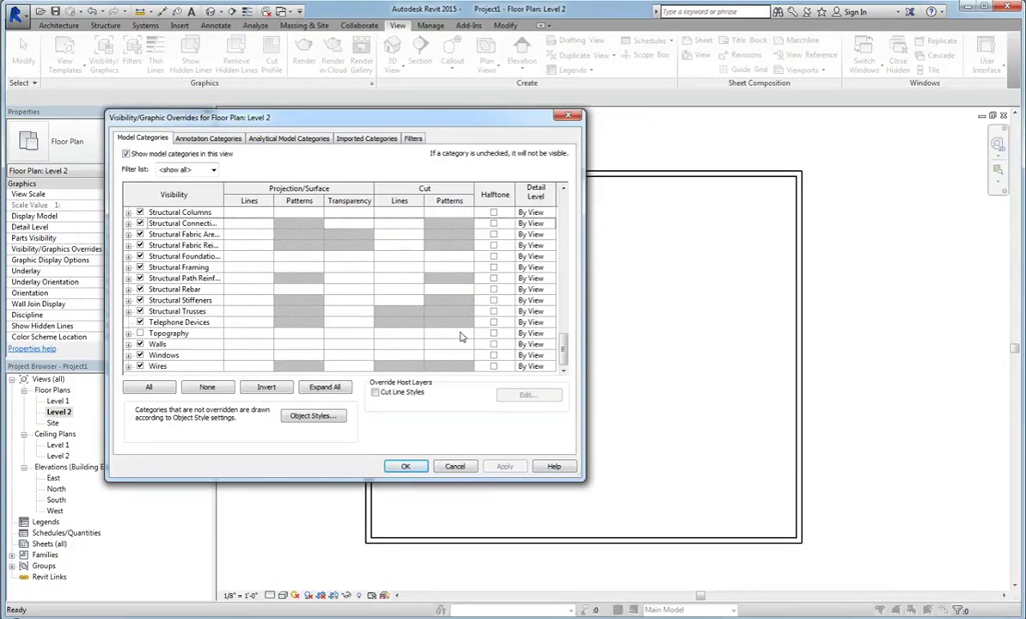
{"action": "key", "text": "Return"}
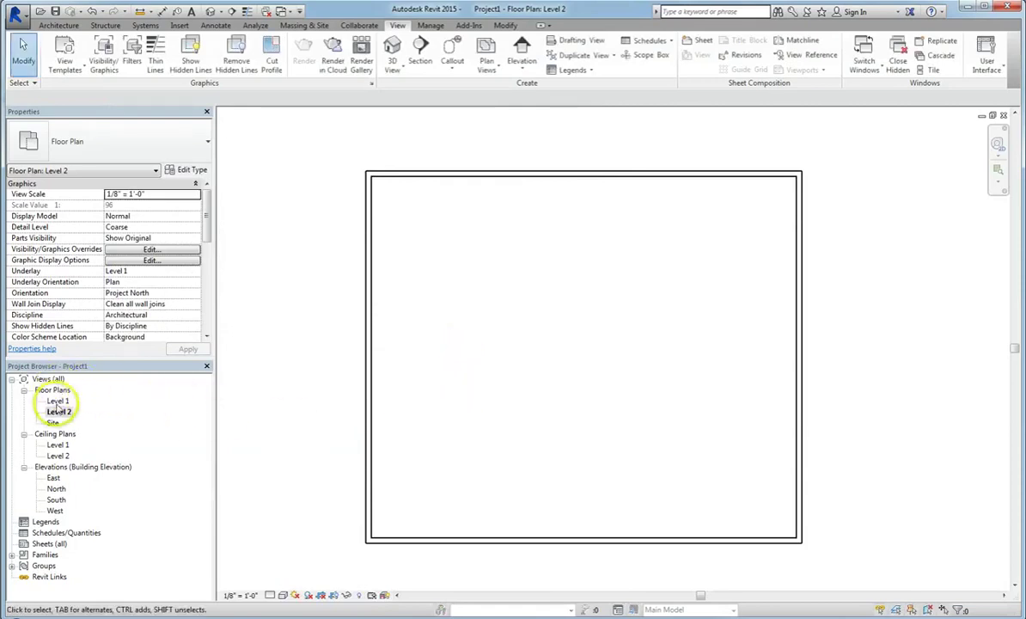
{"action": "left_click", "coordinate": [58, 401]}
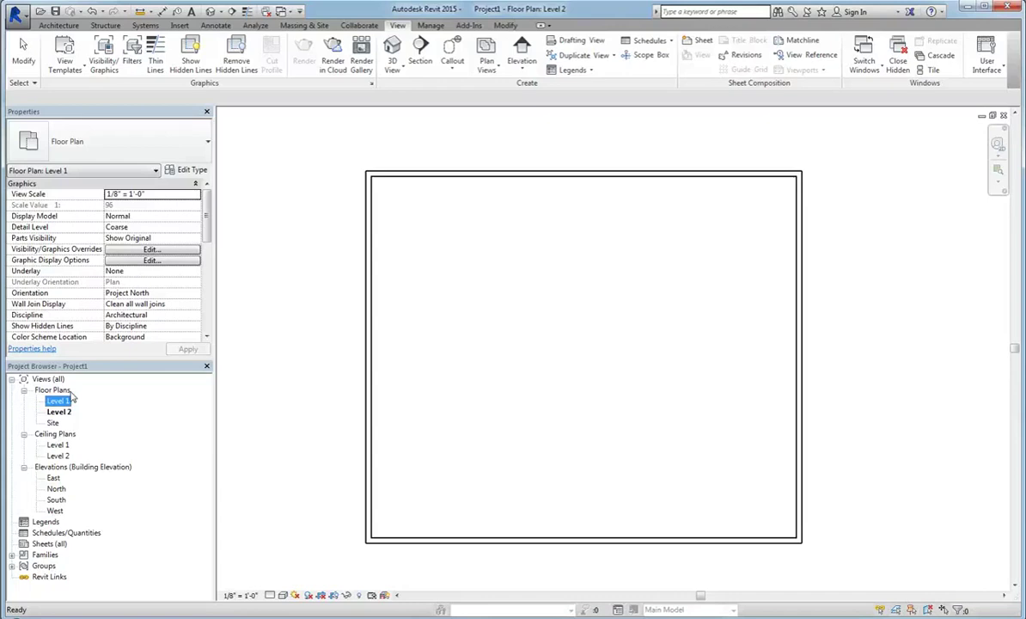
- Duplicate the Level 1 floor plan as Level 1 Copy 1
{"action": "double_click", "coordinate": [60, 400]}
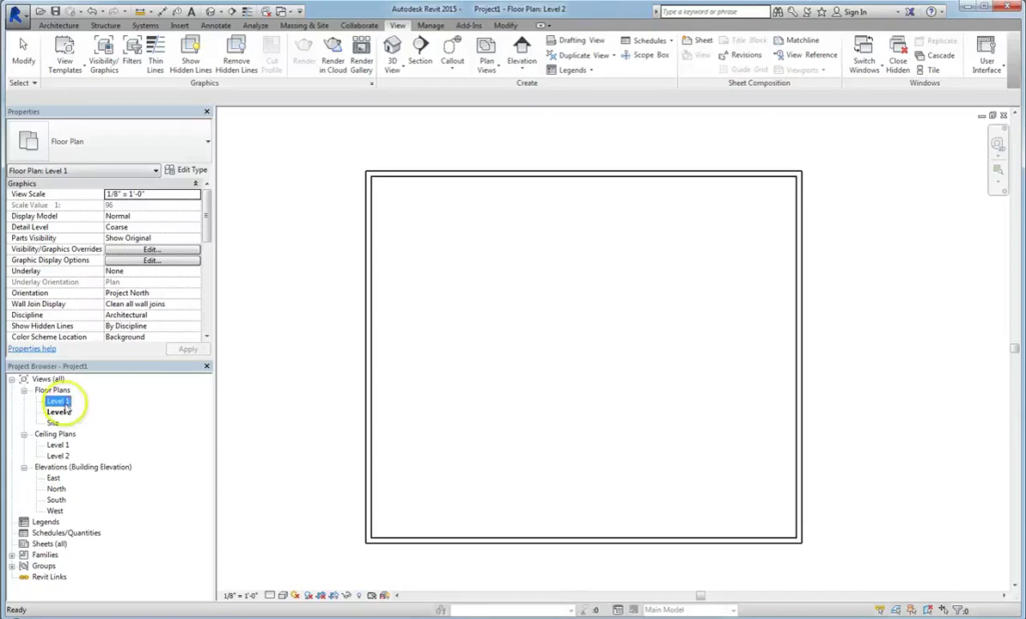
{"action": "right_click", "coordinate": [68, 400]}
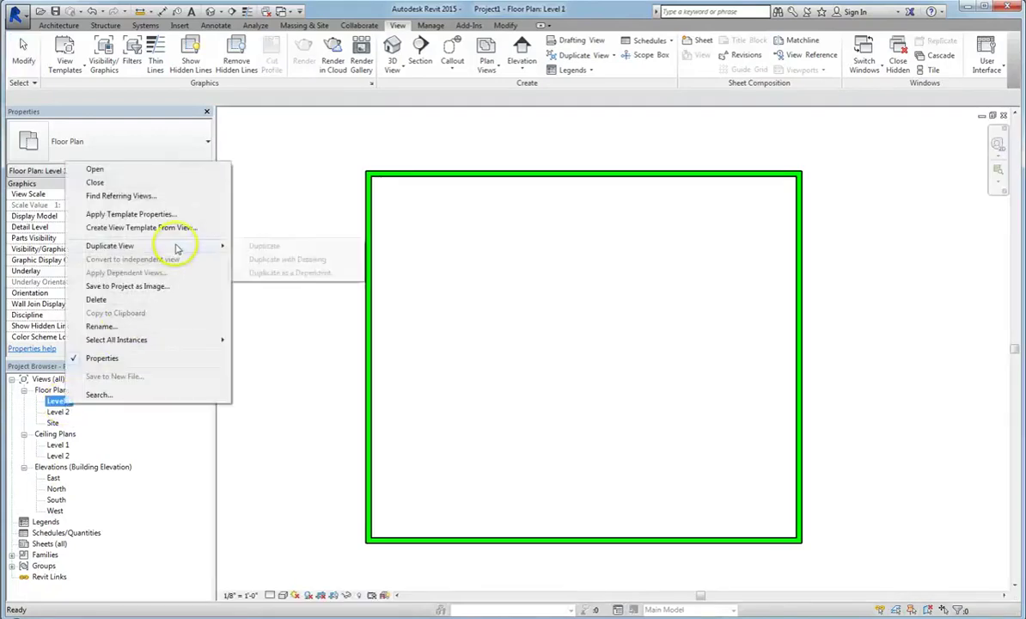
{"action": "mouse_move", "coordinate": [197, 246]}
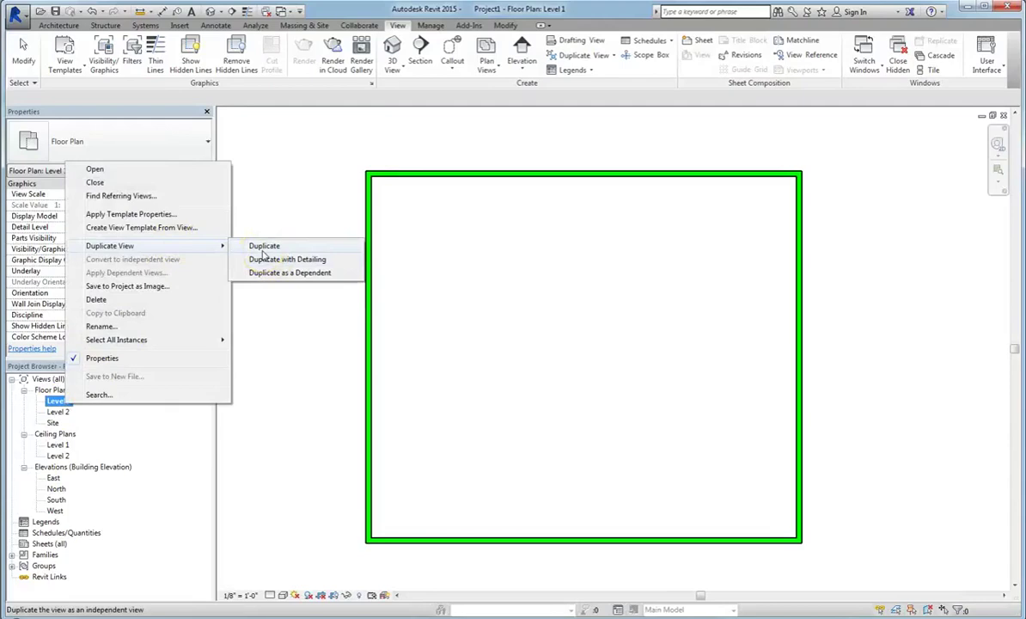
{"action": "left_click", "coordinate": [264, 248]}
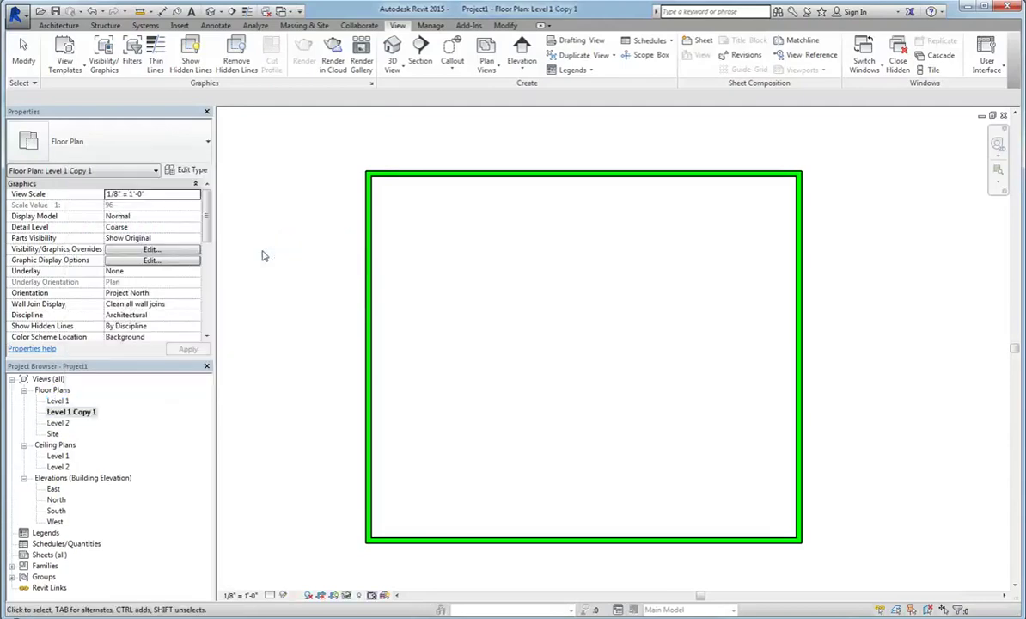
- Override the copy's Walls cut pattern colour to magenta via VG and apply it
{"action": "key", "text": "v"}
{"action": "key", "text": "v"}
{"action": "left_click_drag", "start_coordinate": [561, 218], "coordinate": [564, 368]}
{"action": "left_click", "coordinate": [449, 344]}
{"action": "left_click", "coordinate": [449, 344]}
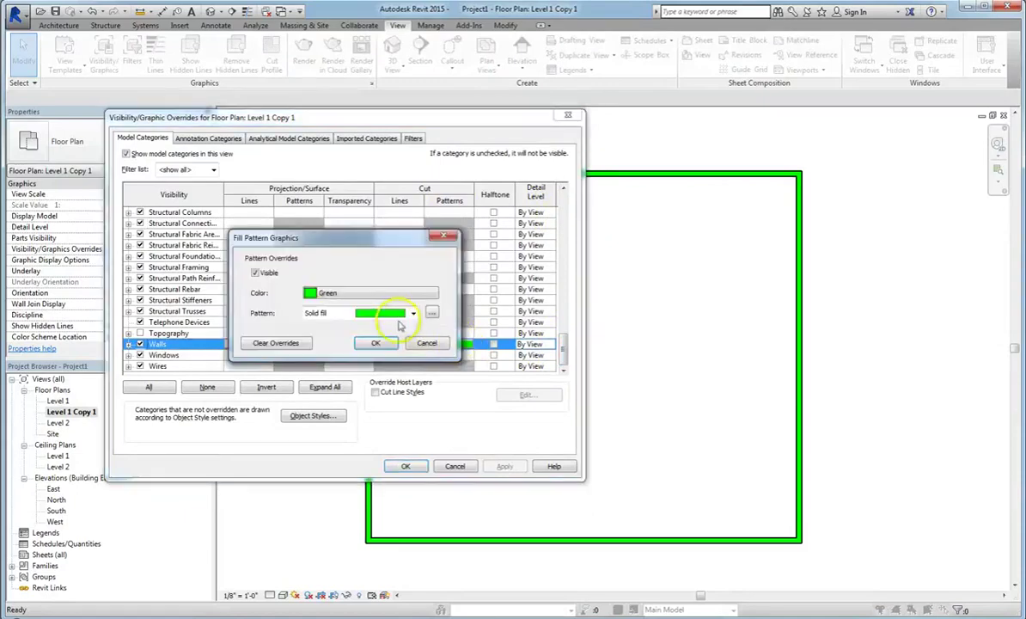
{"action": "left_click", "coordinate": [369, 293]}
{"action": "left_click", "coordinate": [313, 307]}
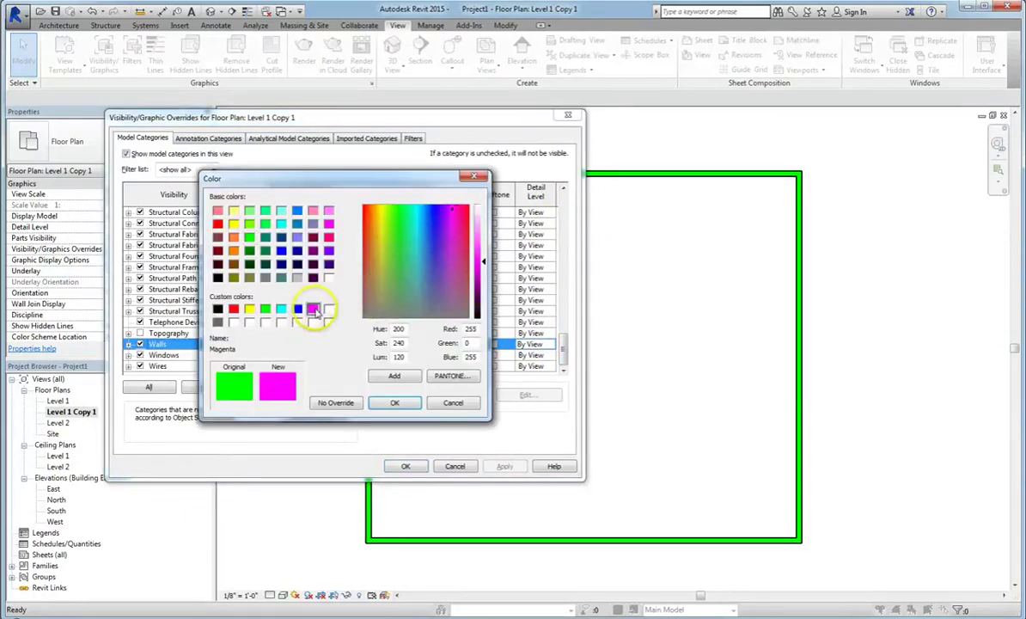
{"action": "left_click", "coordinate": [388, 400]}
{"action": "left_click", "coordinate": [383, 339]}
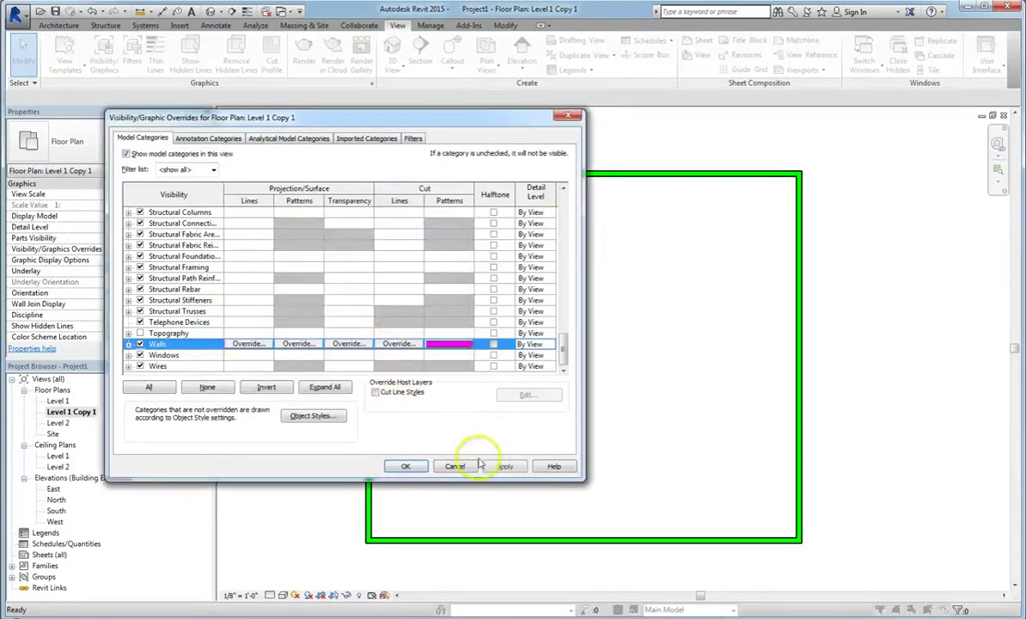
{"action": "left_click", "coordinate": [504, 466]}
{"action": "left_click", "coordinate": [406, 466]}
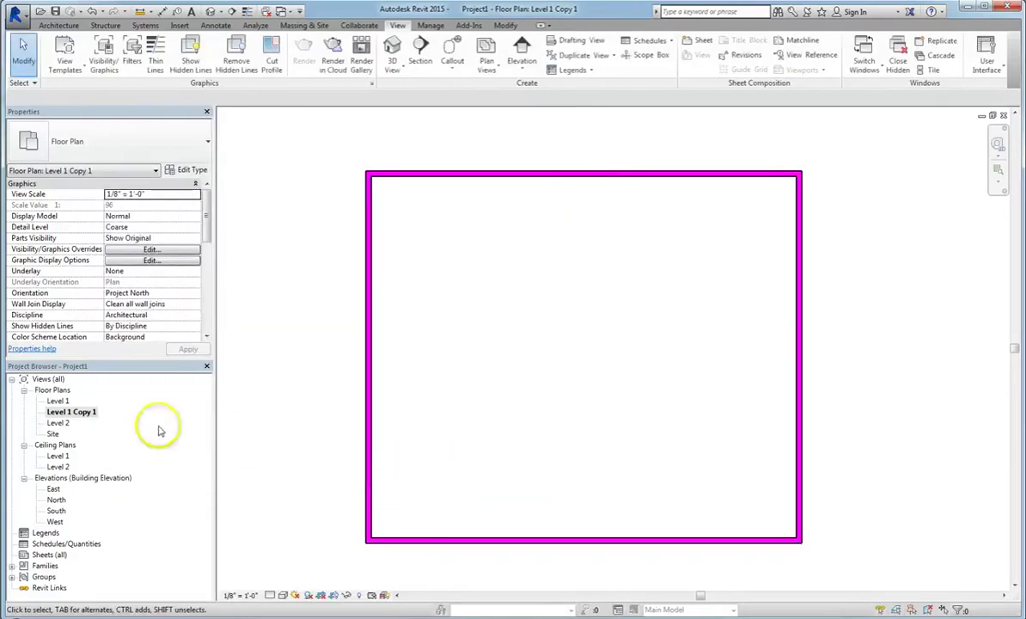
{"action": "left_click", "coordinate": [85, 411]}
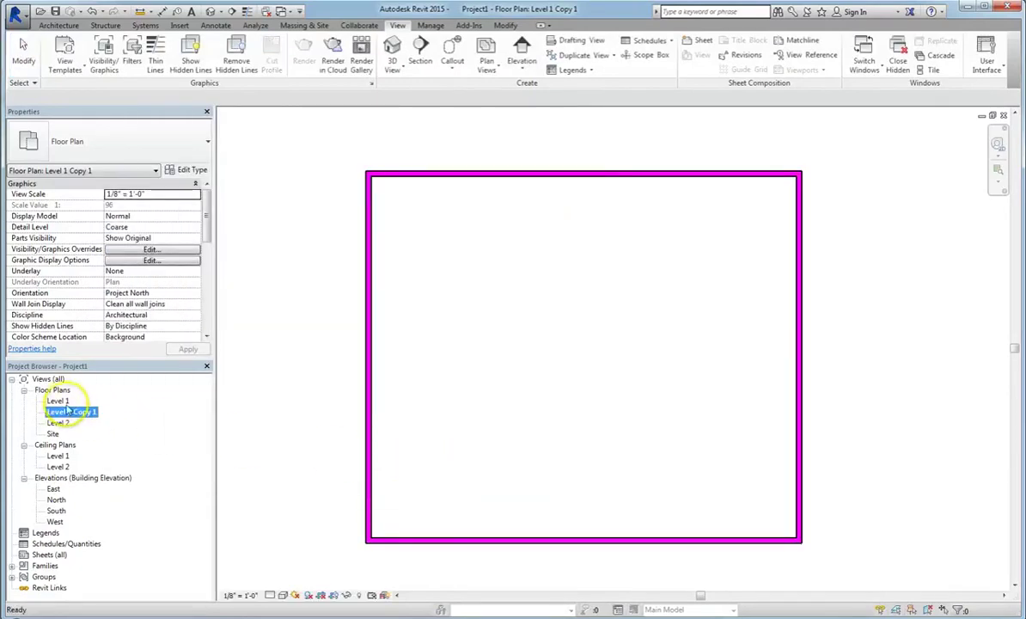
- Open Level 1 Copy 1 and review its Visibility/Graphics overrides without changing anything
{"action": "double_click", "coordinate": [58, 401]}
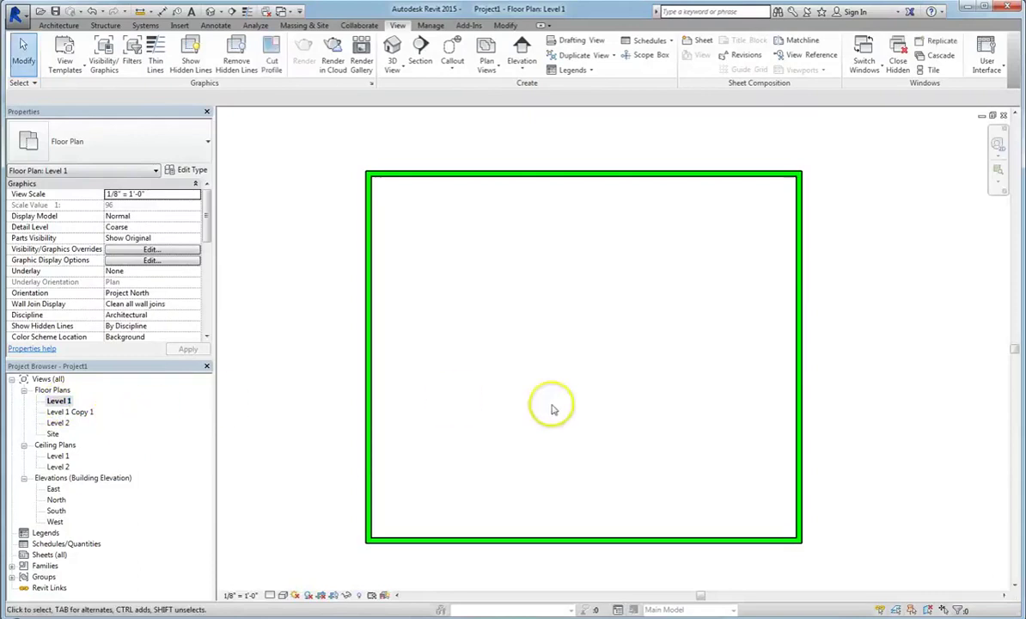
{"action": "right_click", "coordinate": [58, 399]}
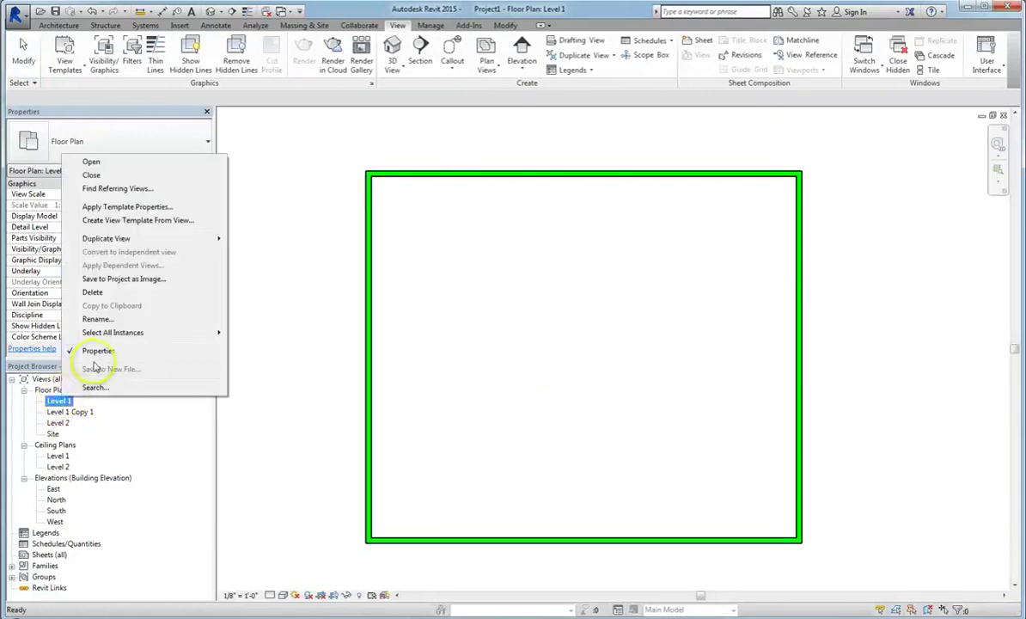
{"action": "double_click", "coordinate": [84, 413]}
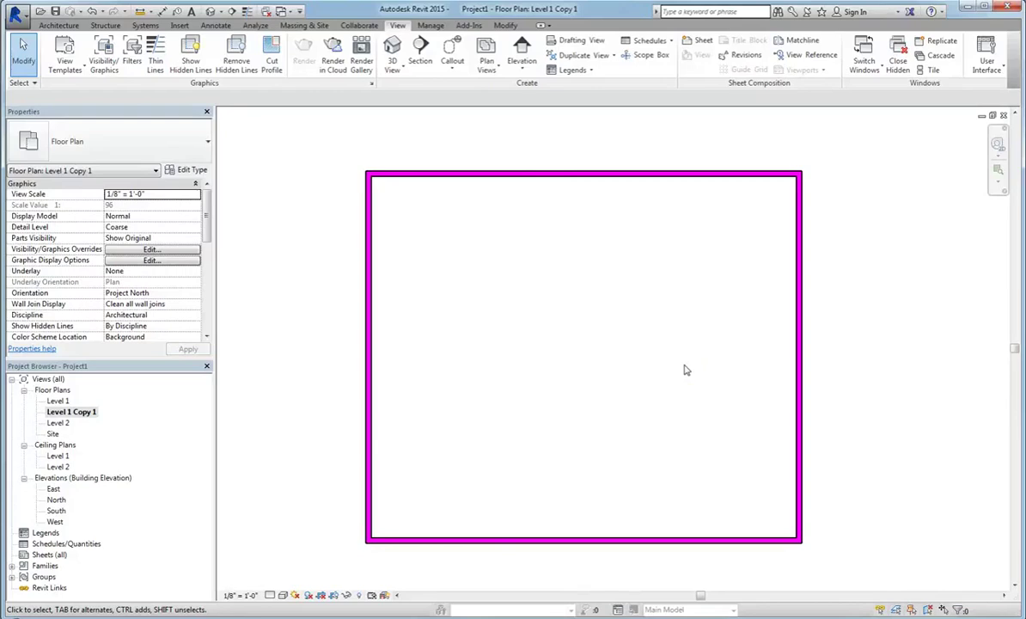
{"action": "left_click", "coordinate": [102, 56]}
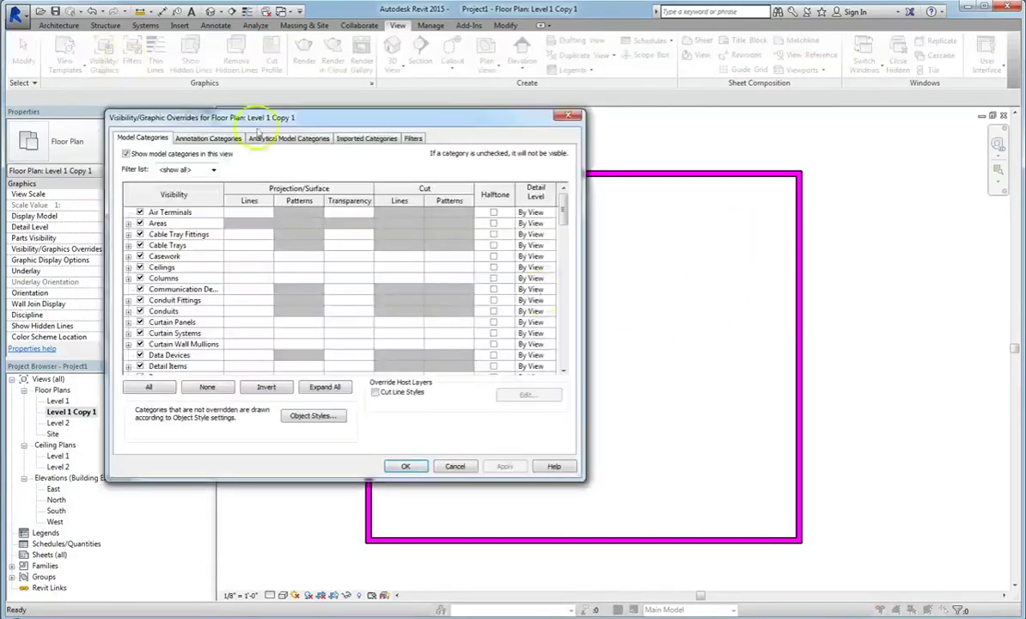
{"action": "left_click_drag", "start_coordinate": [565, 203], "coordinate": [553, 365]}
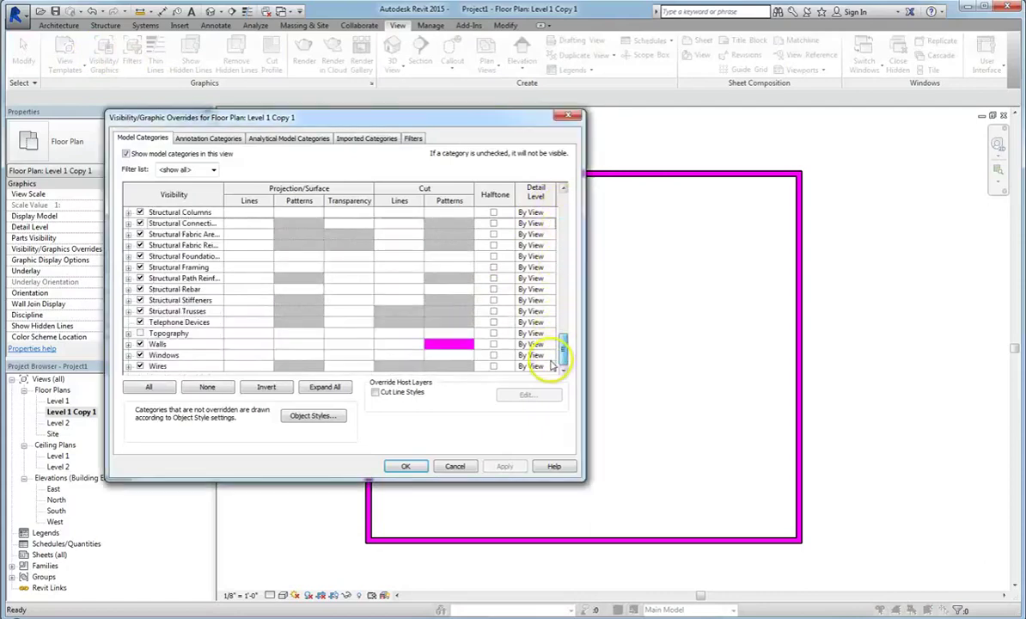
{"action": "key", "text": "Escape"}
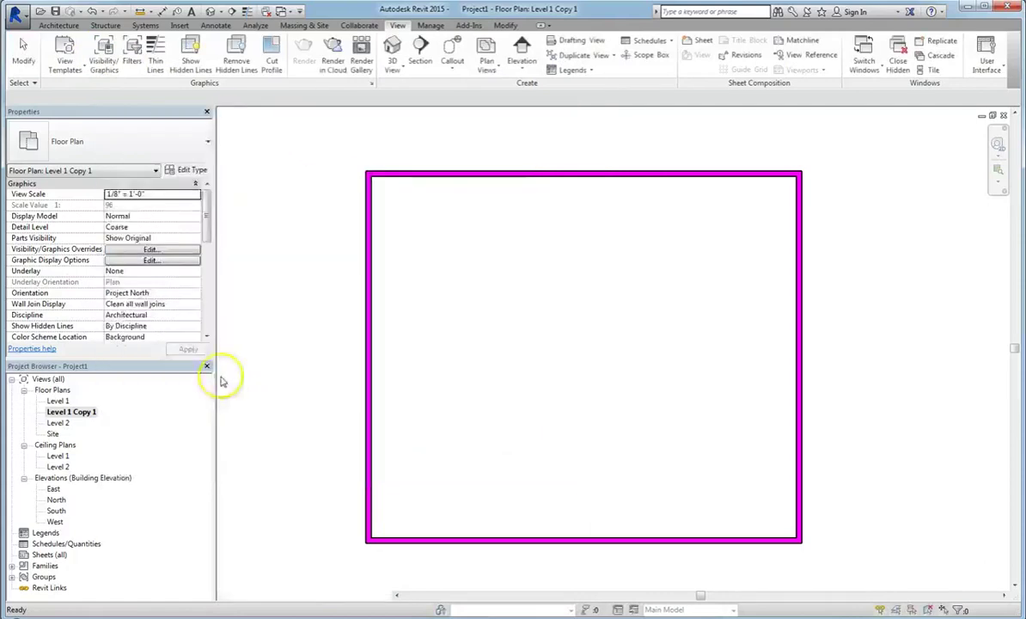
- Switch back to the Level 1 floor plan with its green walls
{"action": "double_click", "coordinate": [58, 401]}
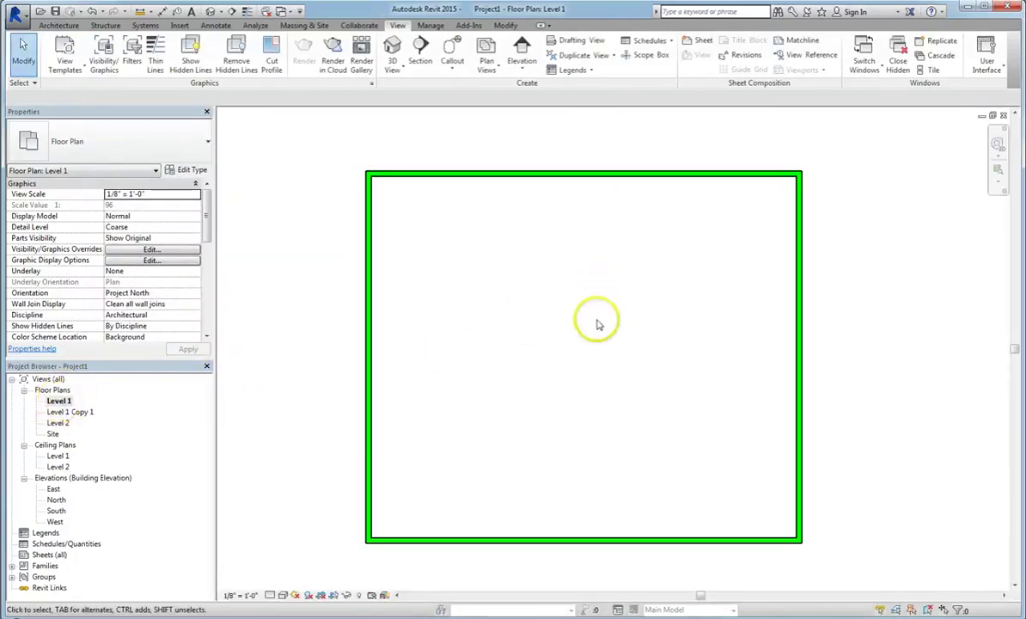
{"action": "left_click", "coordinate": [667, 350]}
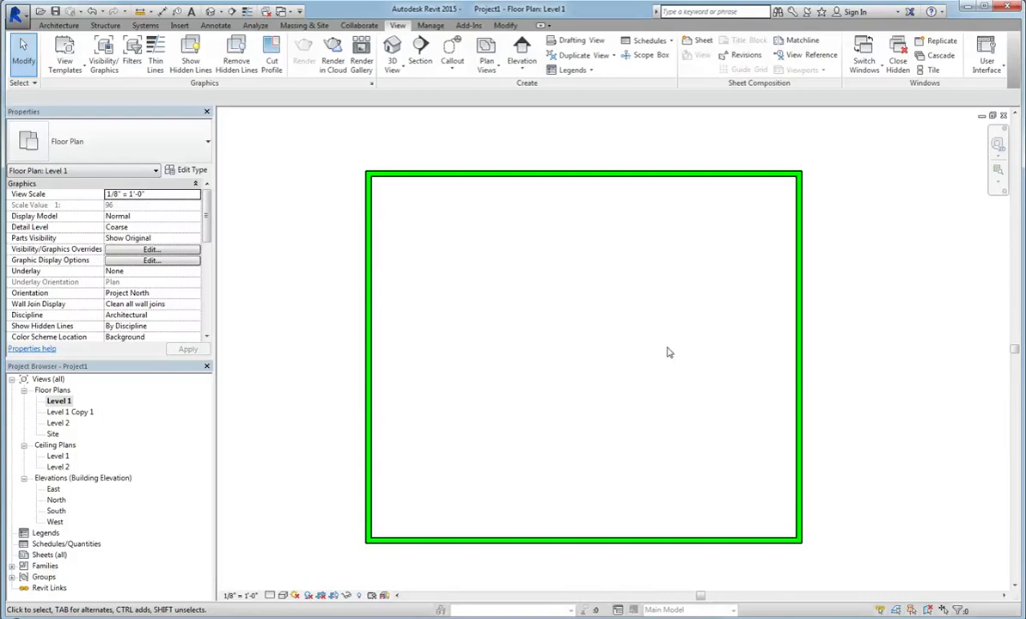
{"action": "left_click", "coordinate": [632, 395]}
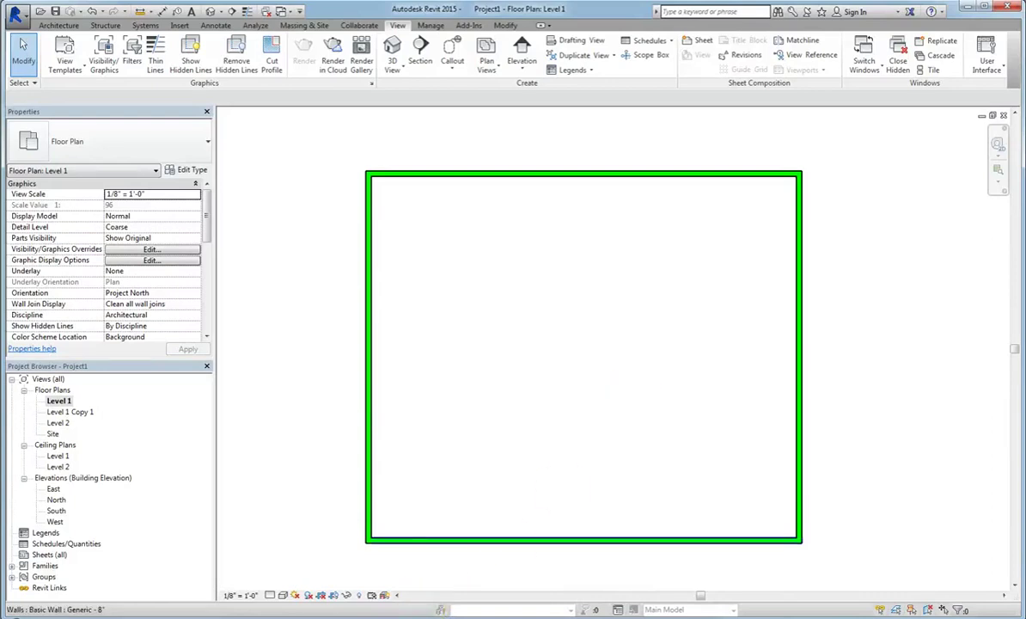